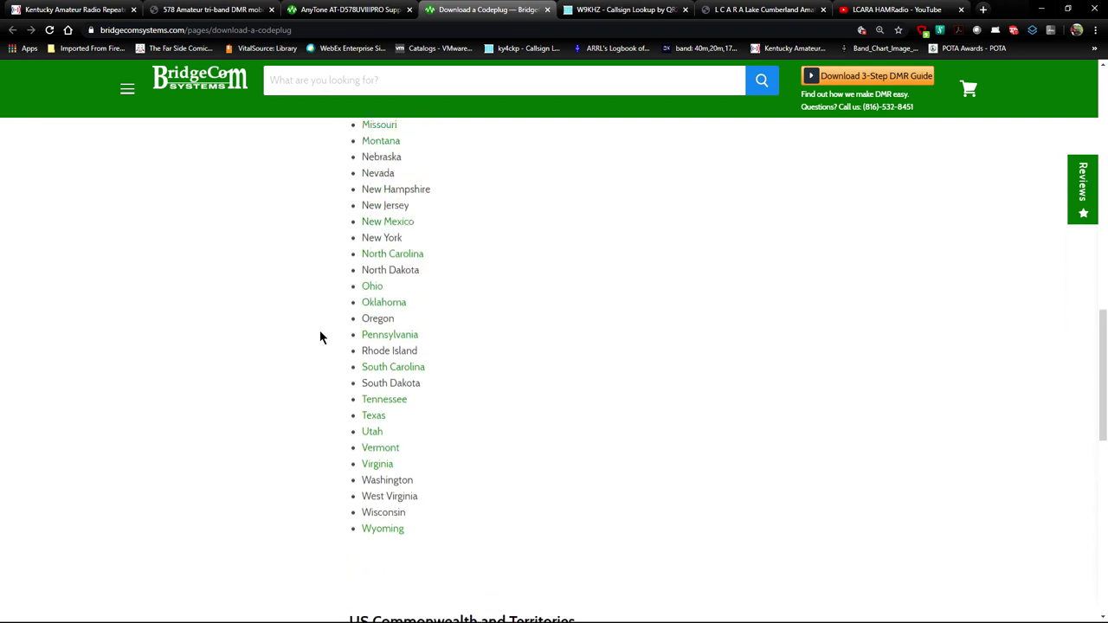
Step: Look through the codeplug download page's disclaimer and location lists, checking the U.S. state list for a Kentucky codeplug
scroll(319, 336, up, 10)
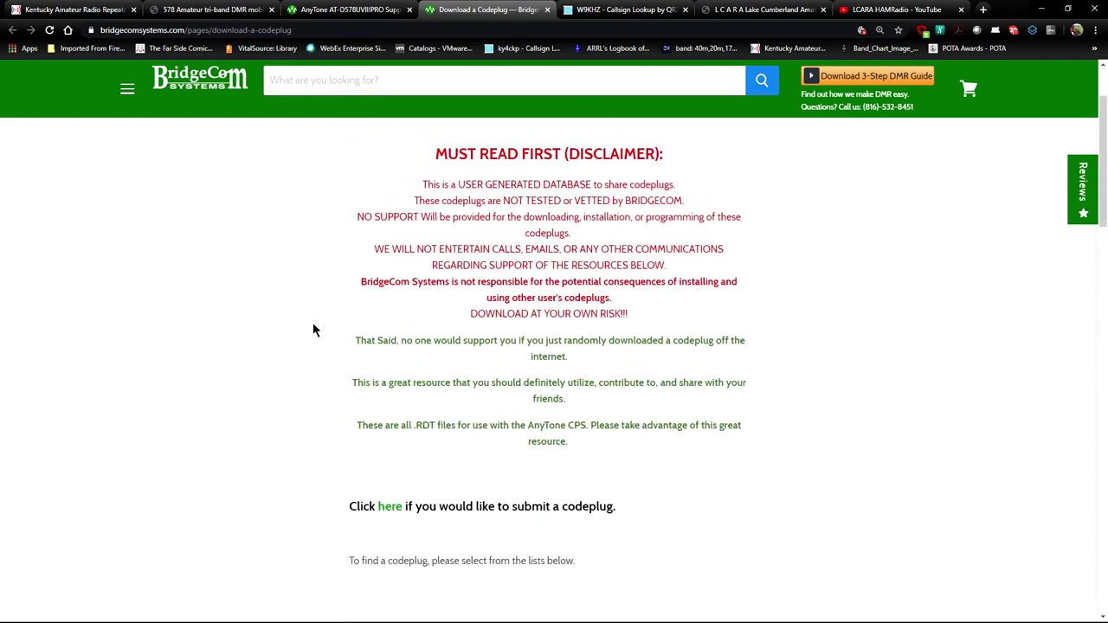
scroll(285, 333, down, 3)
scroll(286, 335, down, 3)
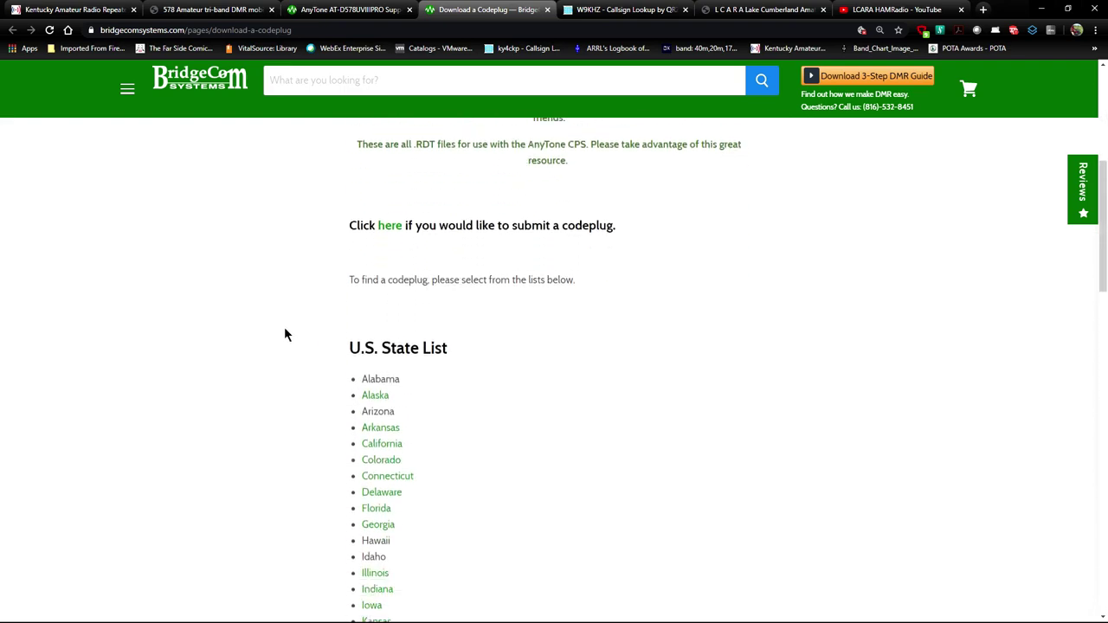
scroll(286, 371, down, 7)
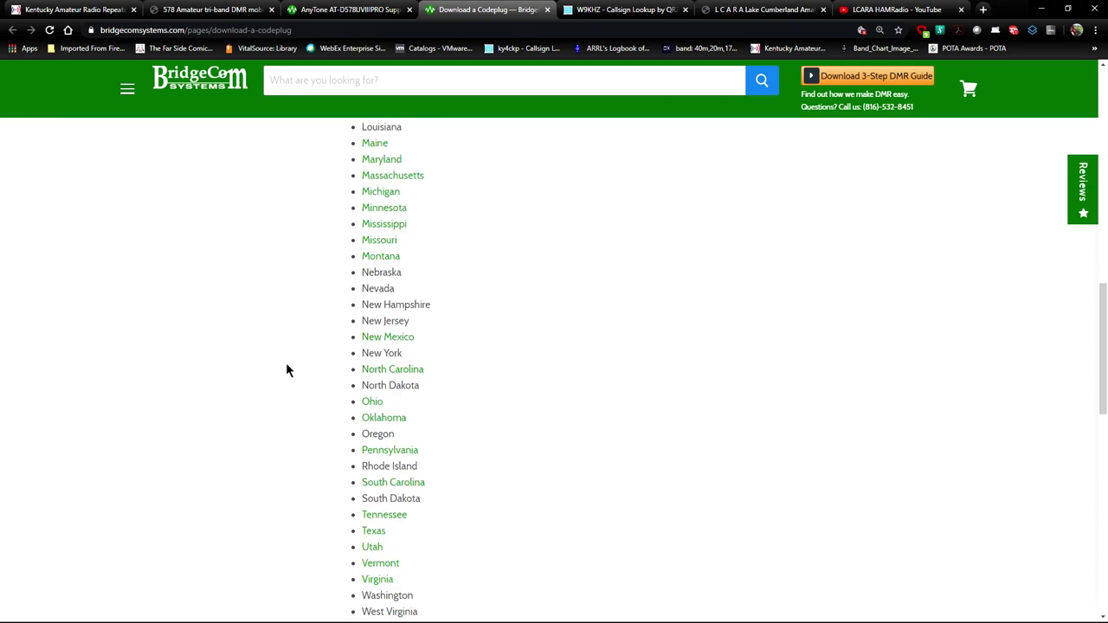
scroll(286, 375, down, 3)
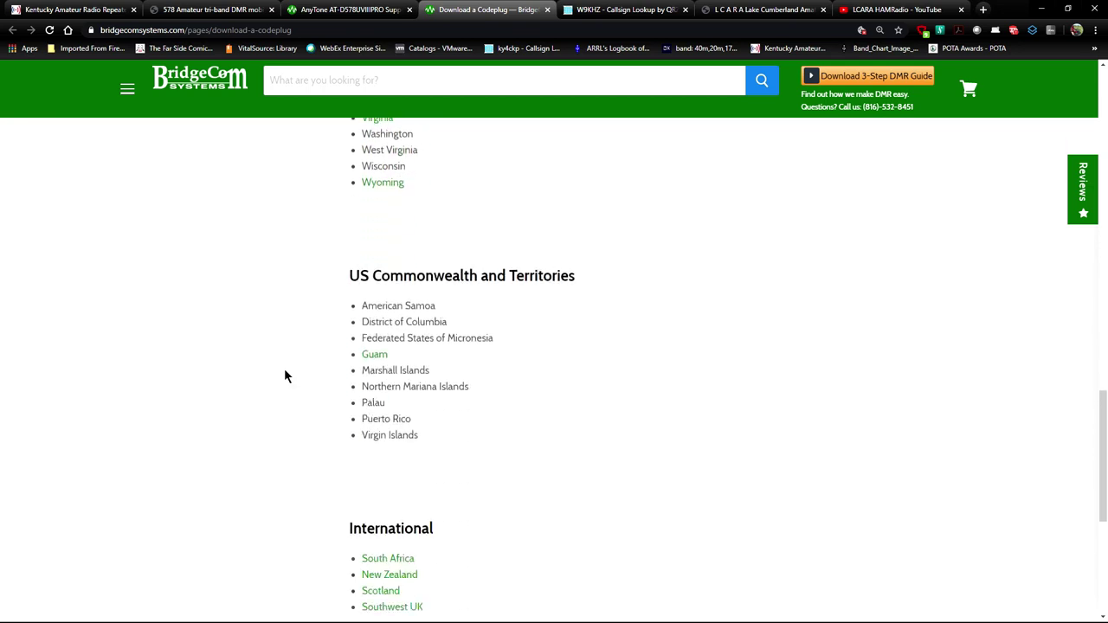
scroll(286, 375, up, 5)
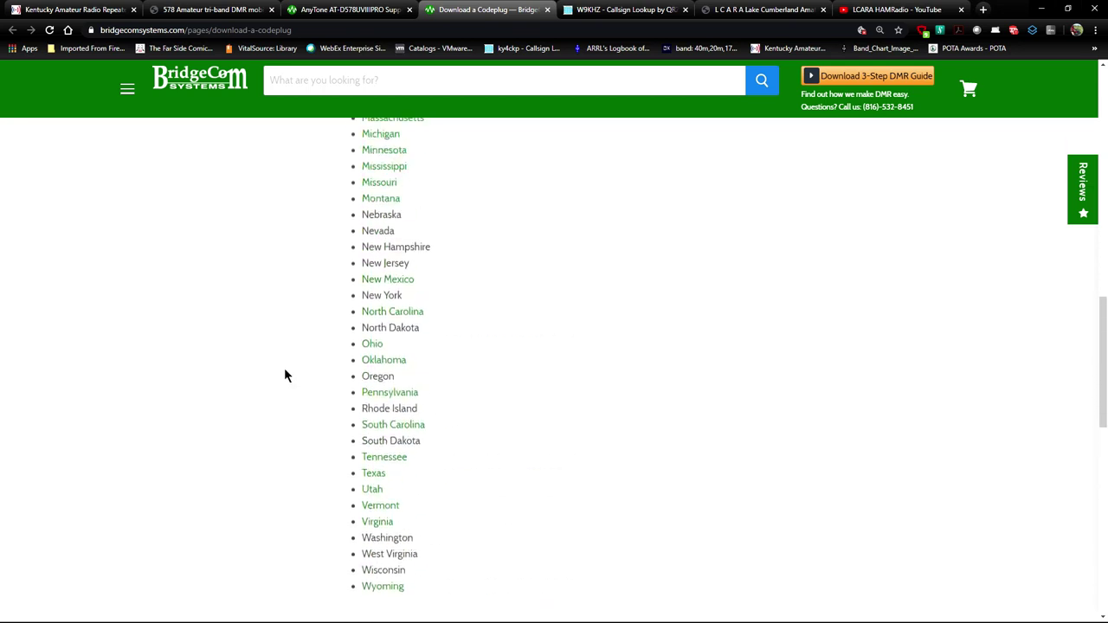
scroll(284, 368, up, 1)
scroll(284, 368, up, 2)
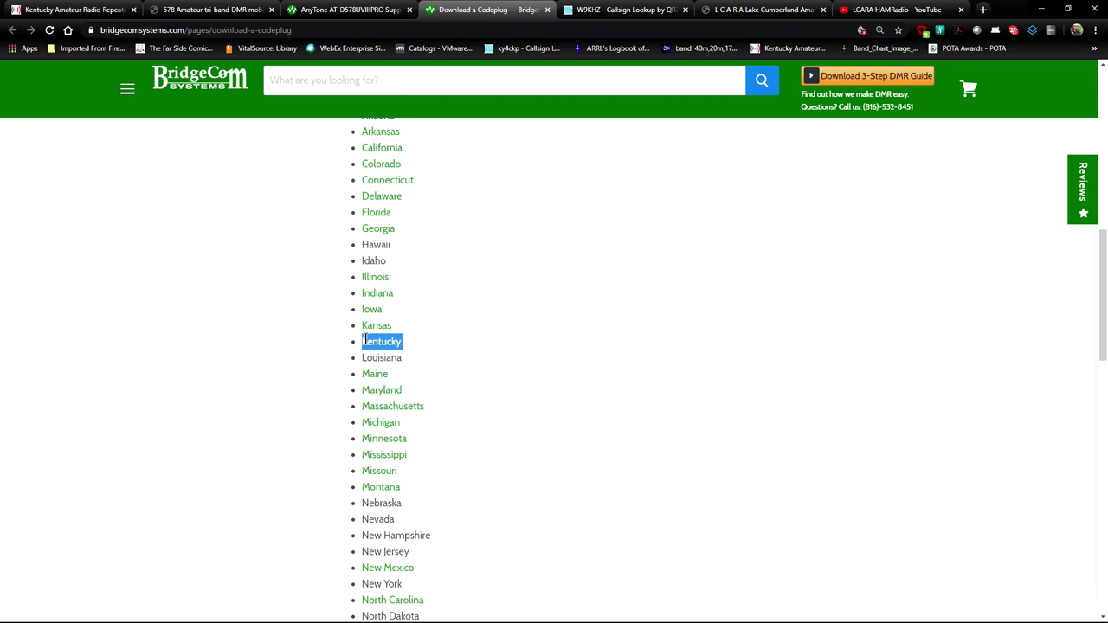
click(335, 345)
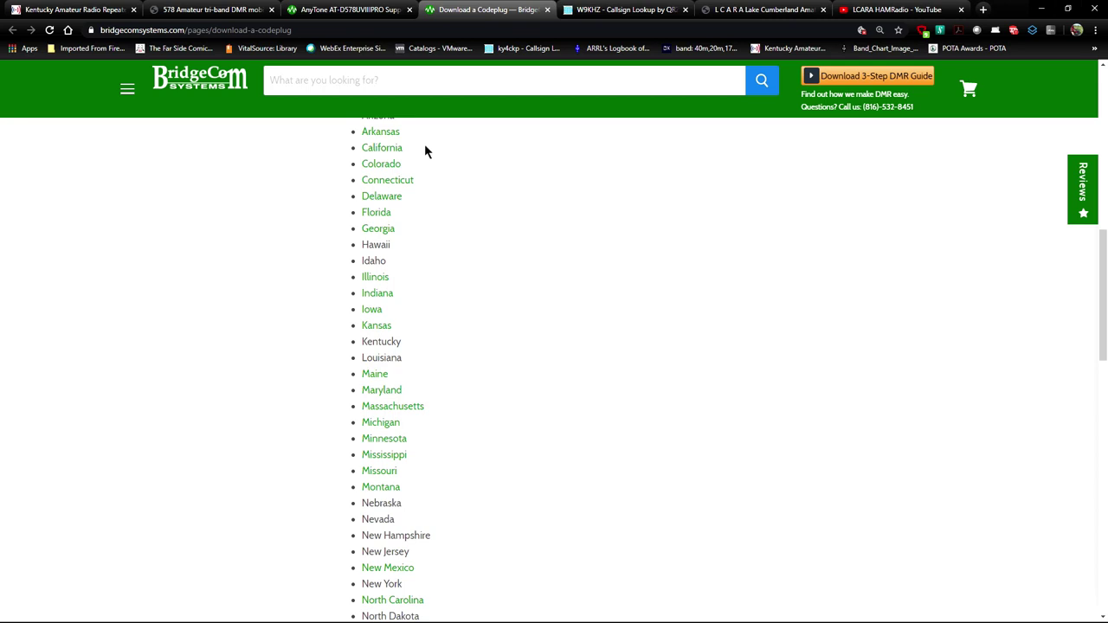
click(1042, 9)
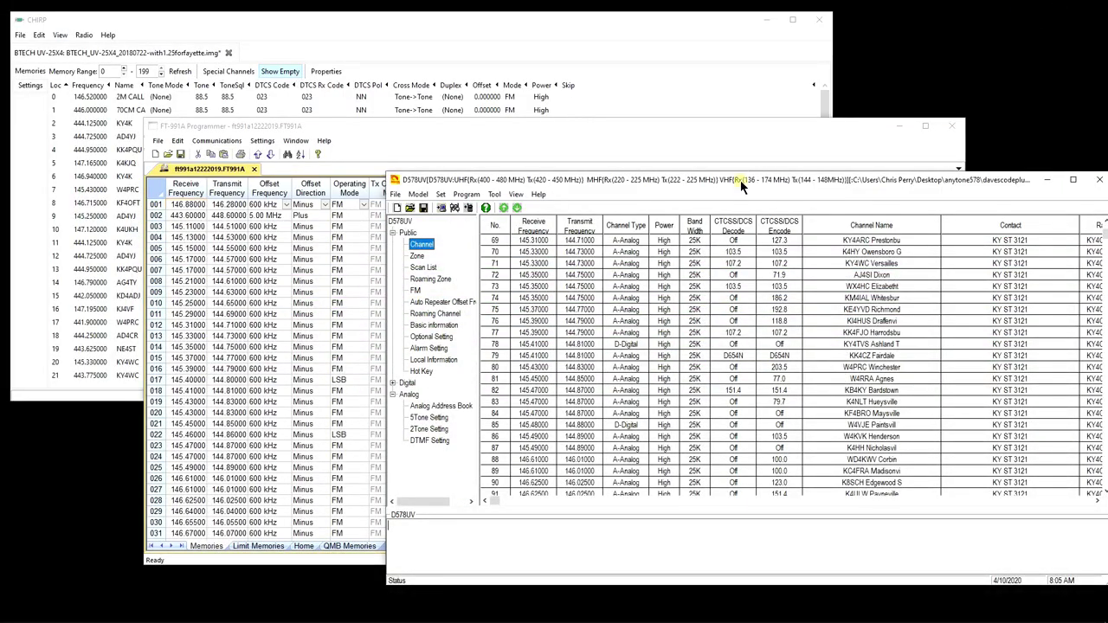
mouse_move(403, 619)
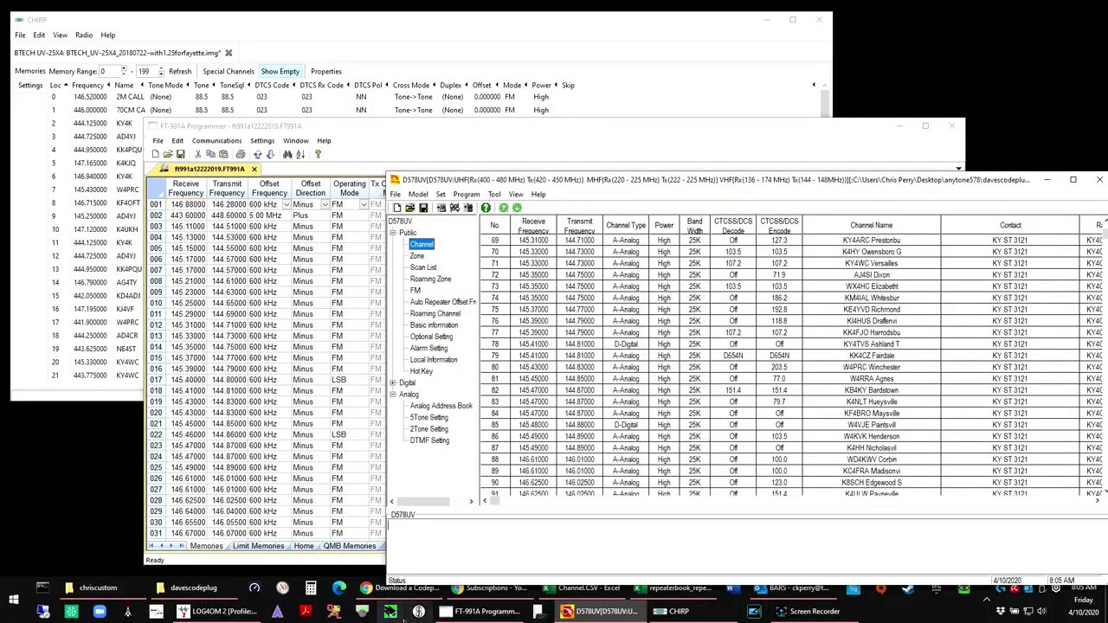
click(428, 606)
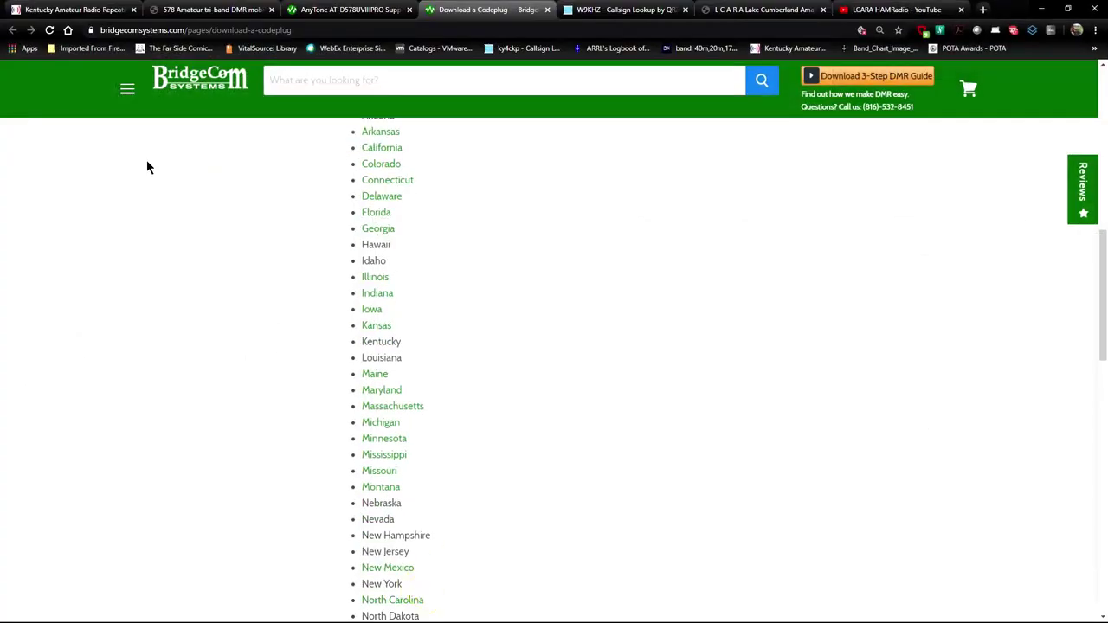
Step: Switch to the RepeaterBook list of Kentucky repeaters and look over the available export formats
click(76, 10)
mouse_move(275, 189)
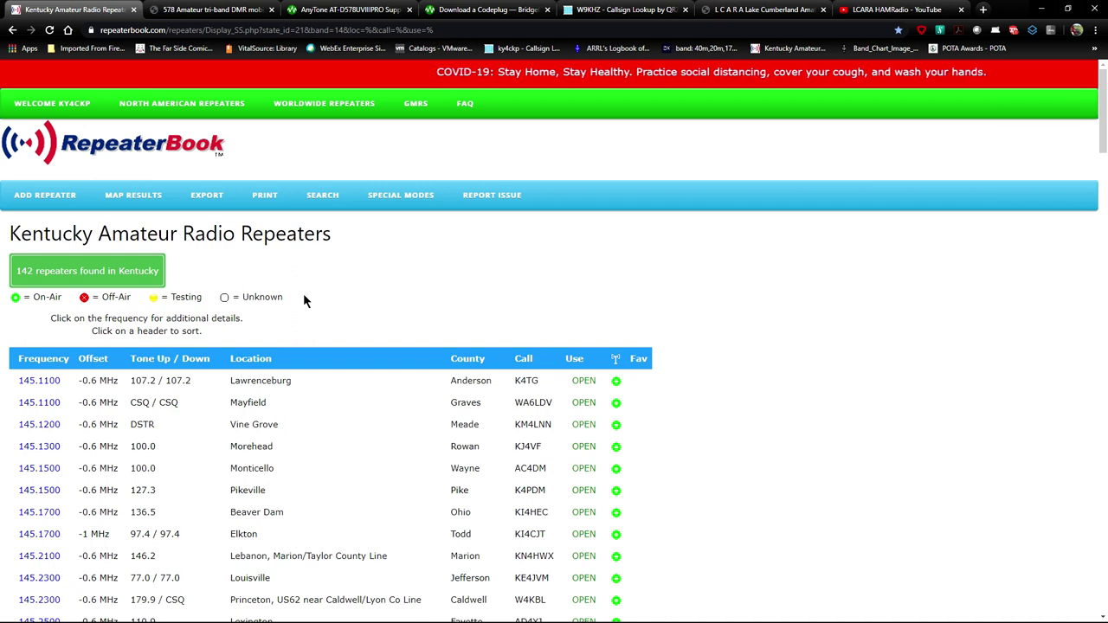
mouse_move(208, 199)
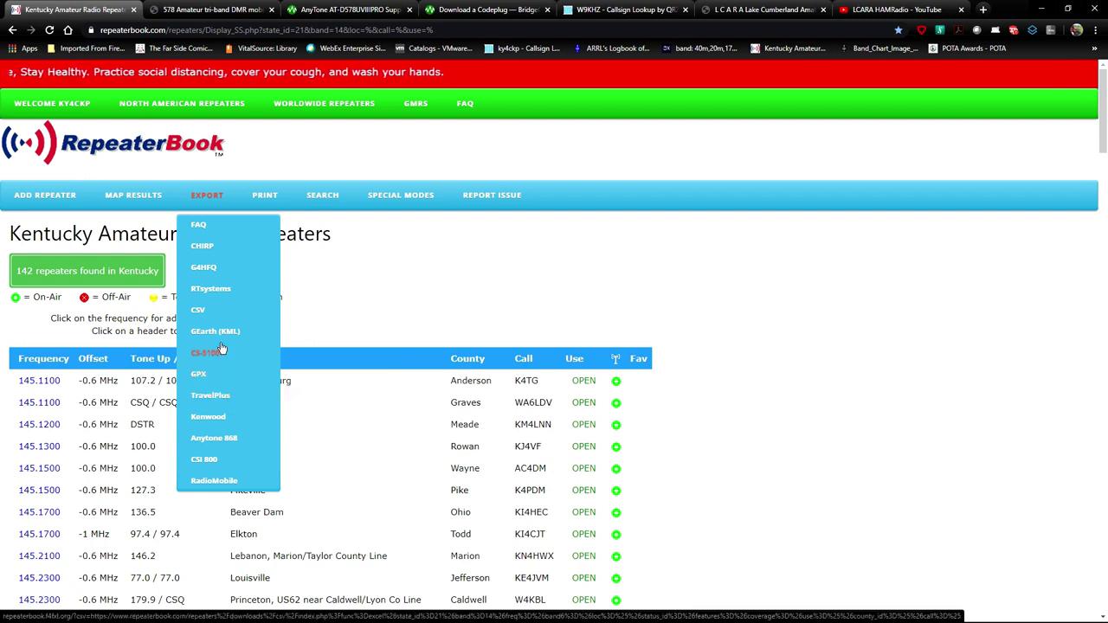
mouse_move(208, 422)
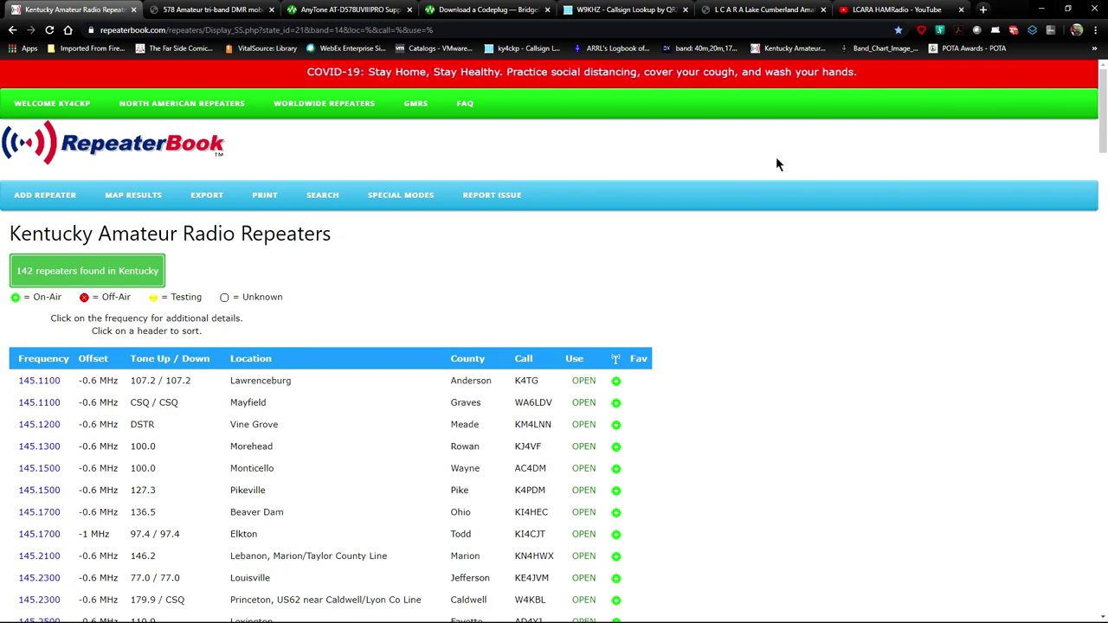
Step: Switch to the AnyTone D578UV programming software, maximize it and go to the start of the channel list
click(1045, 10)
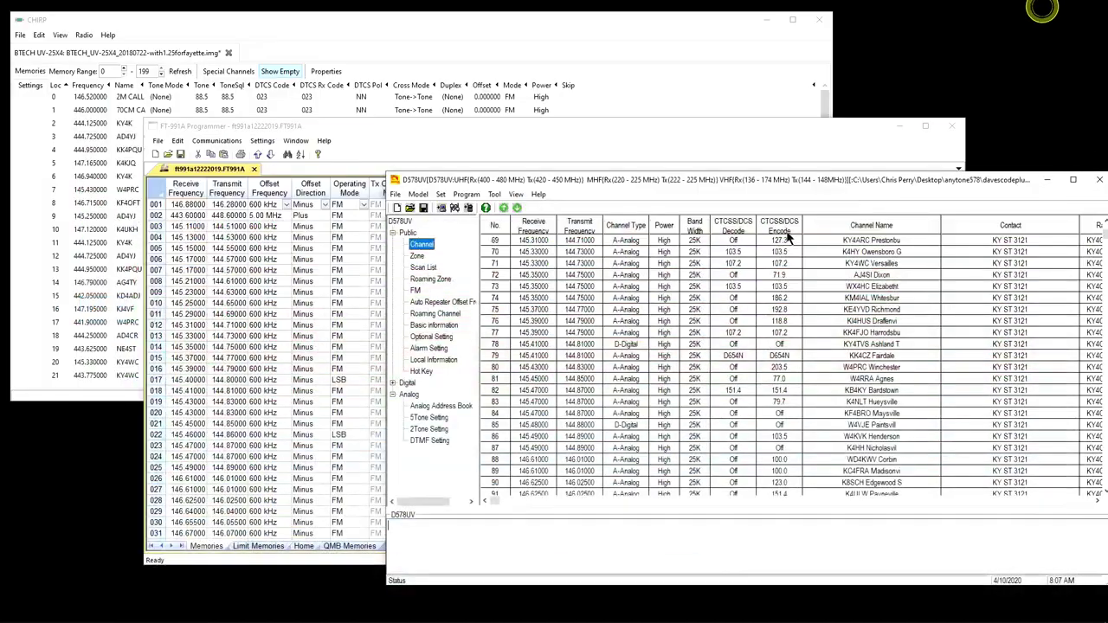
double_click(797, 179)
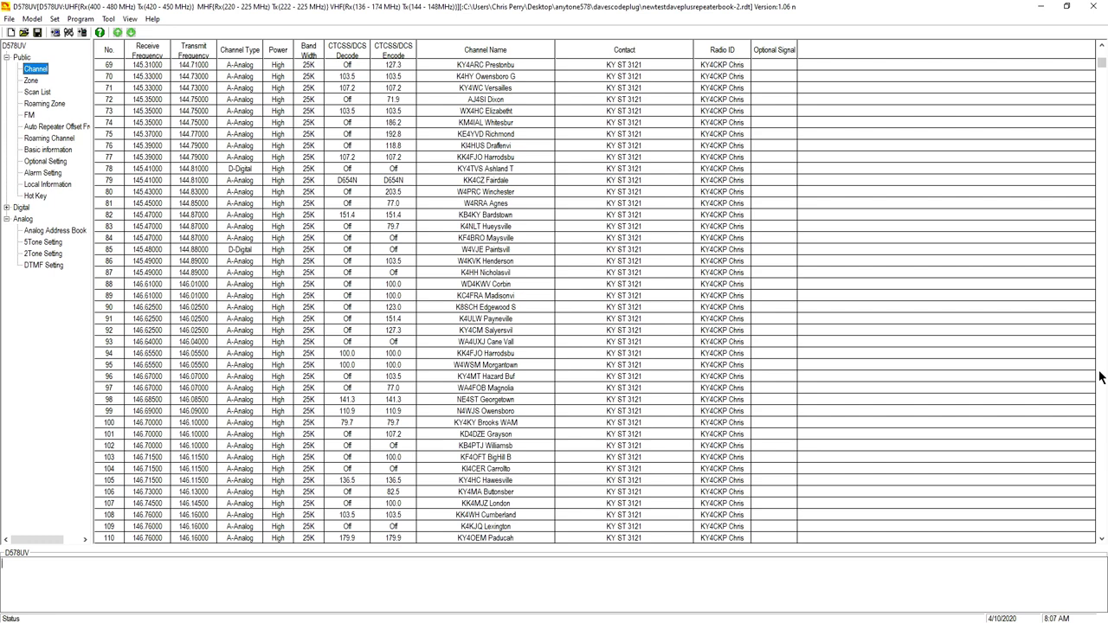
drag(1101, 63, 1101, 49)
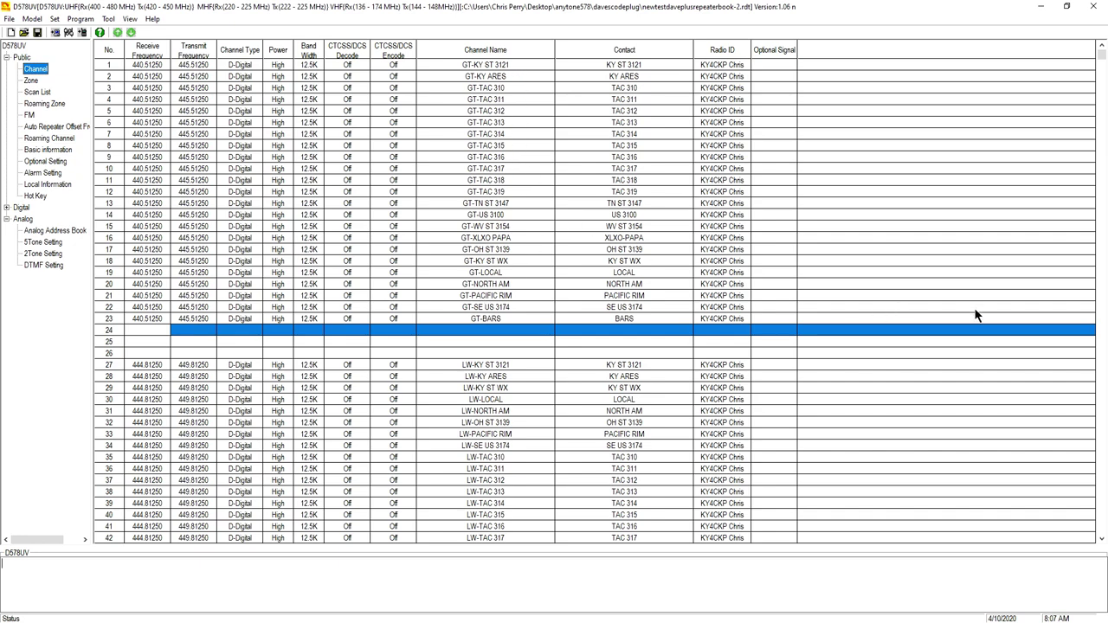
Step: Examine the codeplug's channel list, covering the digital talkgroup channels, the analog repeaters and the VFO entries at the end
click(1101, 368)
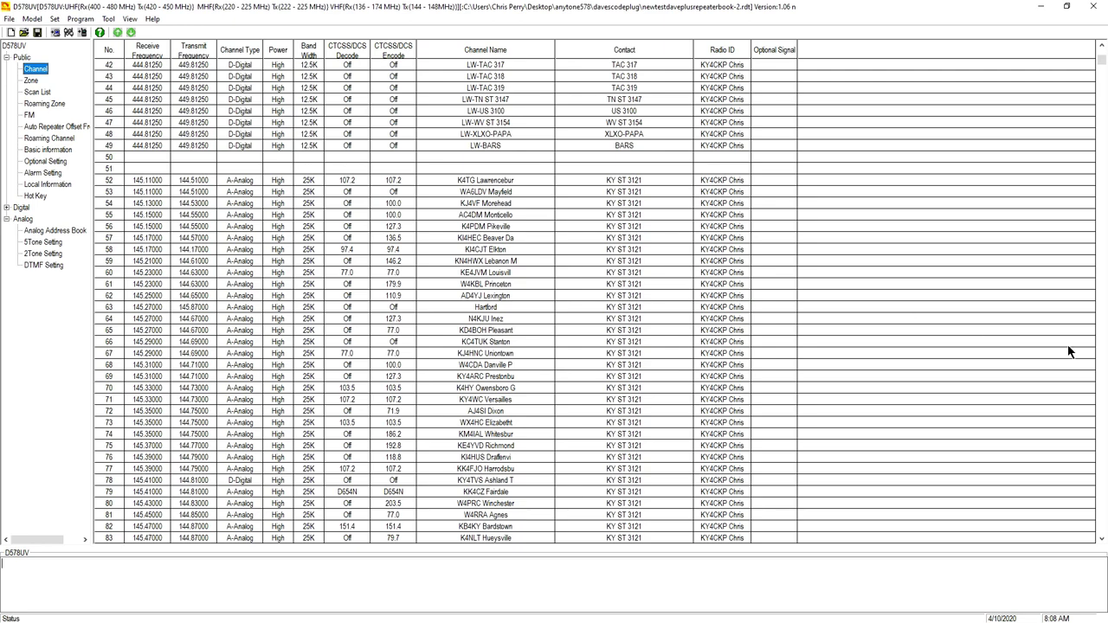
scroll(1096, 346, down, 20)
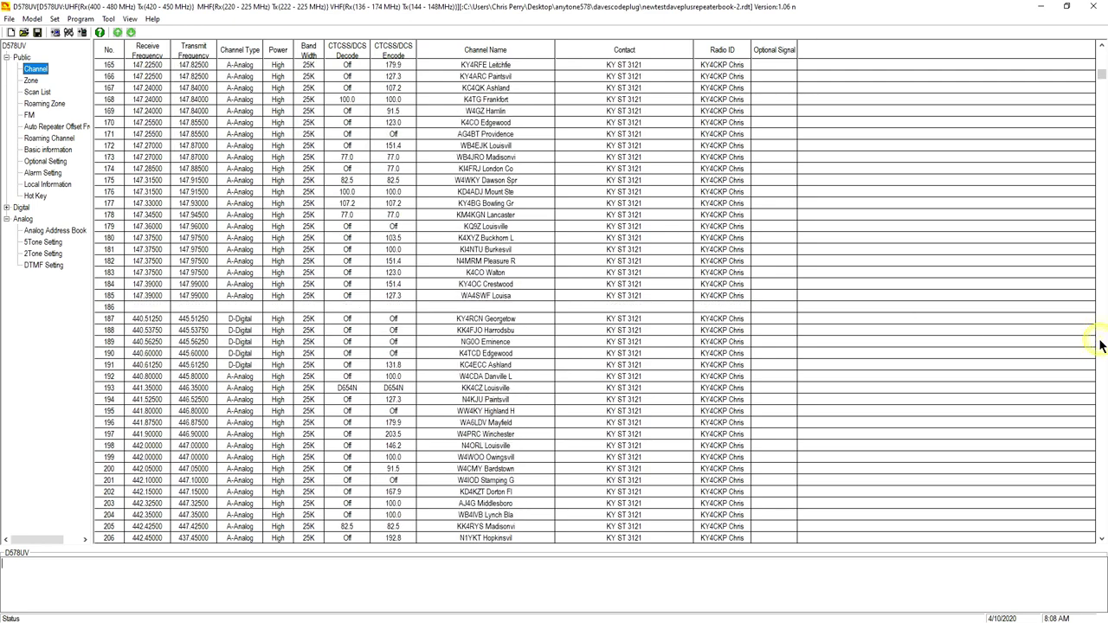
scroll(1101, 346, down, 20)
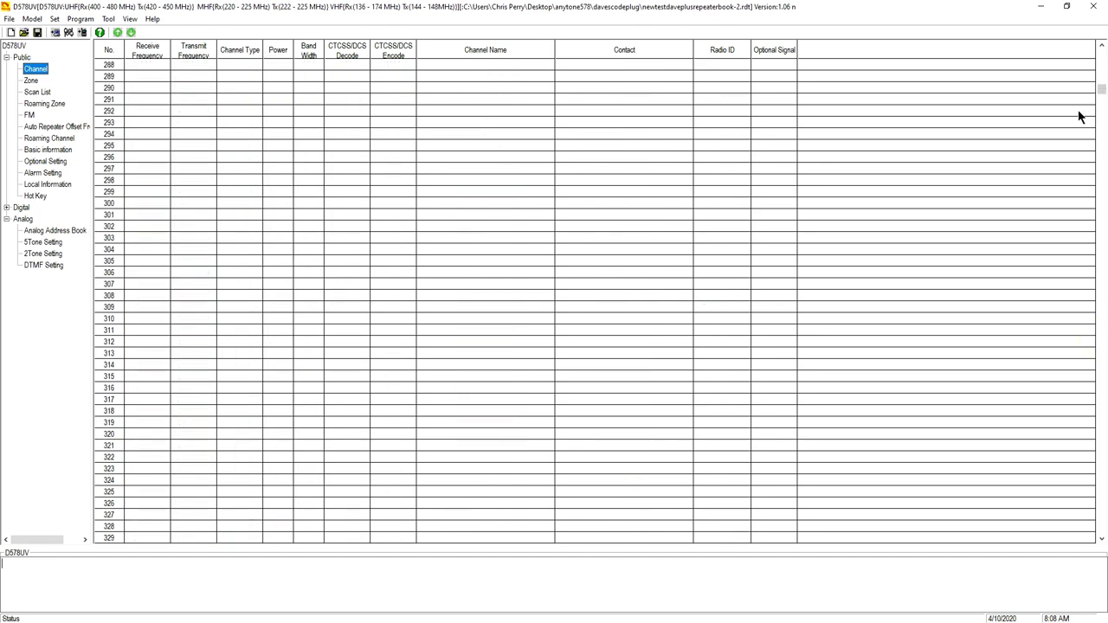
scroll(1105, 74, up, 20)
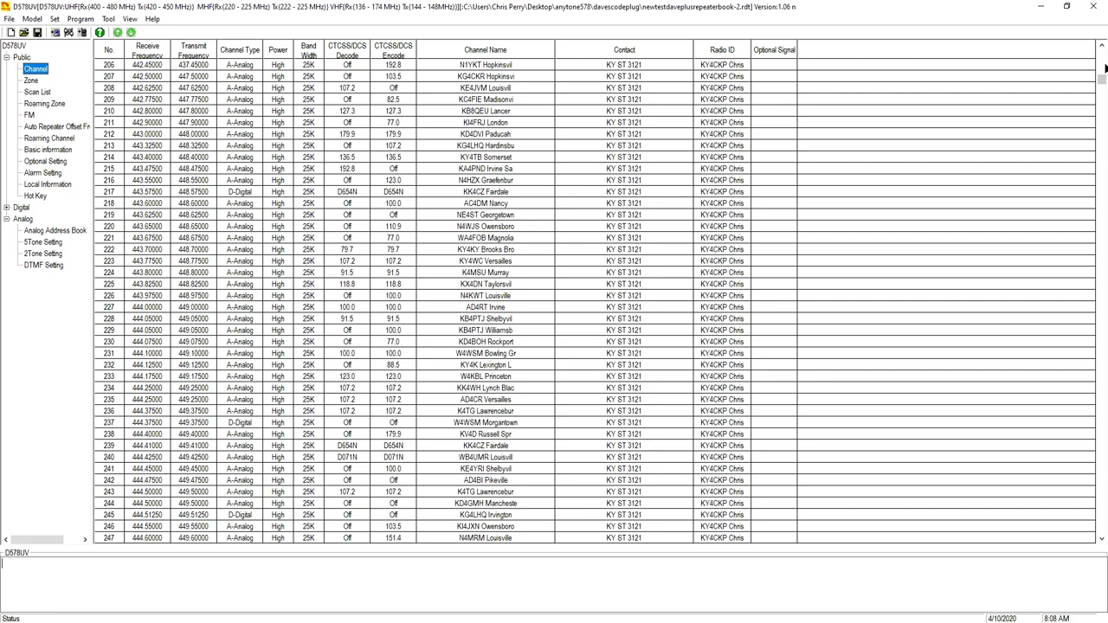
click(1104, 58)
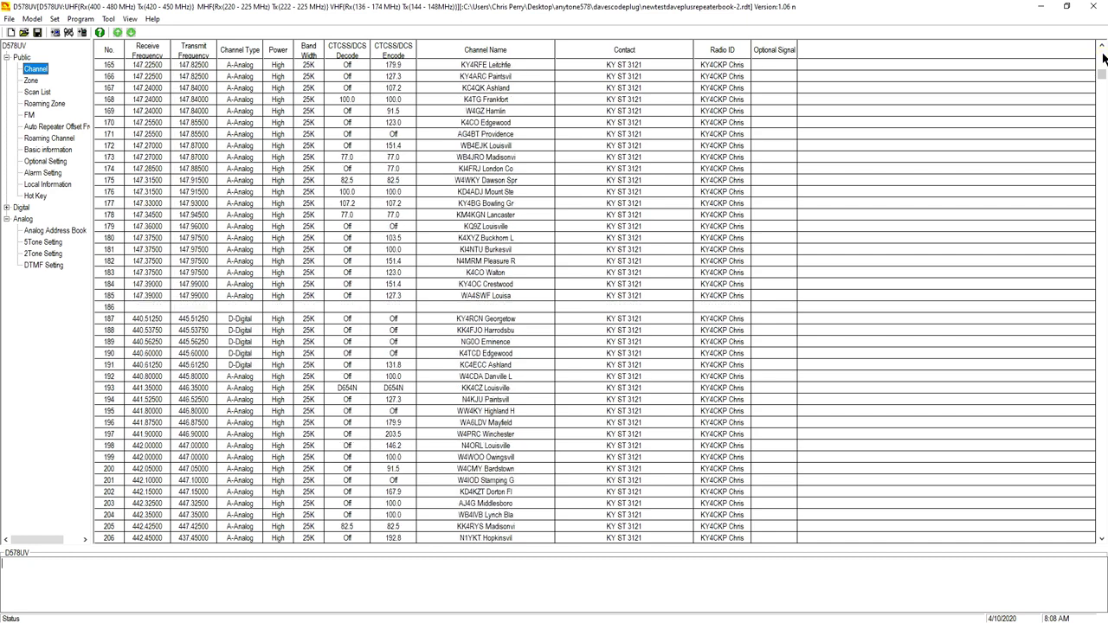
click(1103, 57)
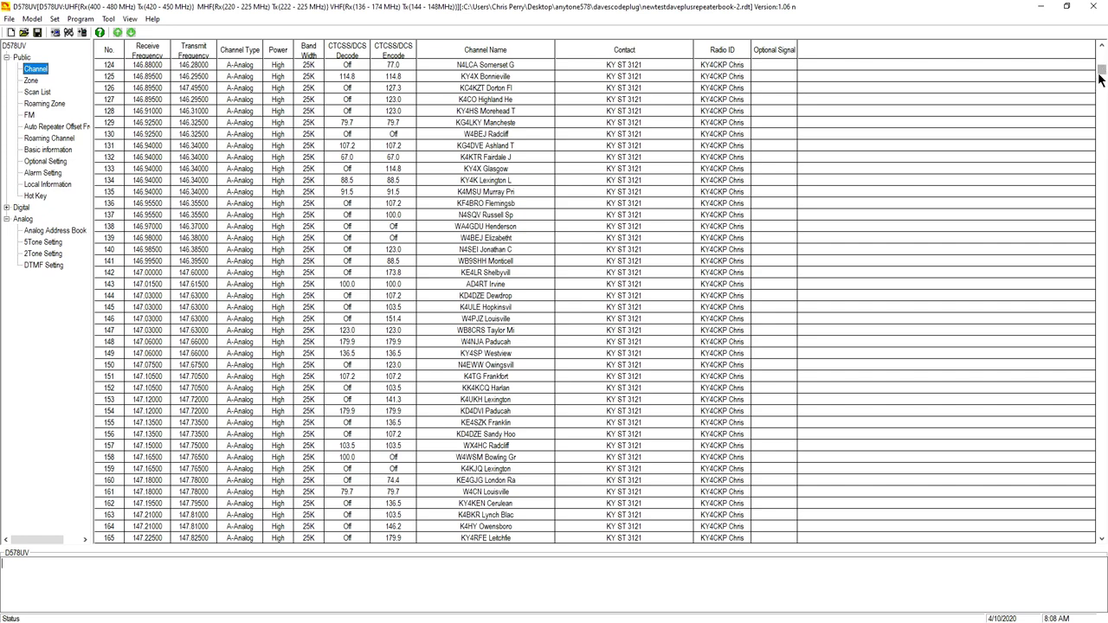
click(1104, 424)
click(1104, 423)
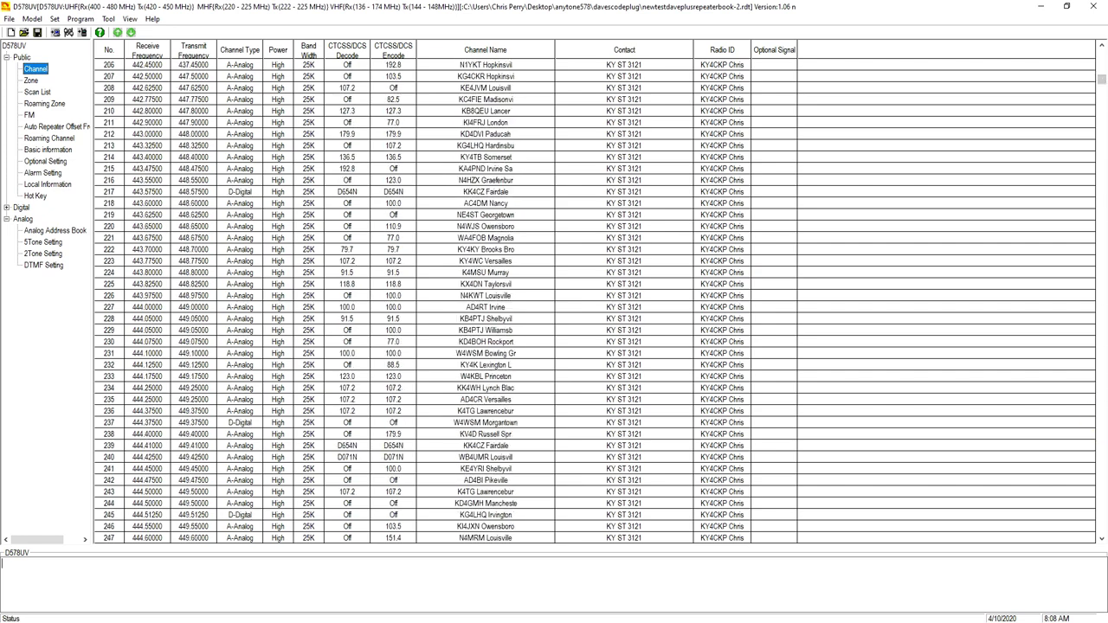
drag(1102, 174, 1102, 531)
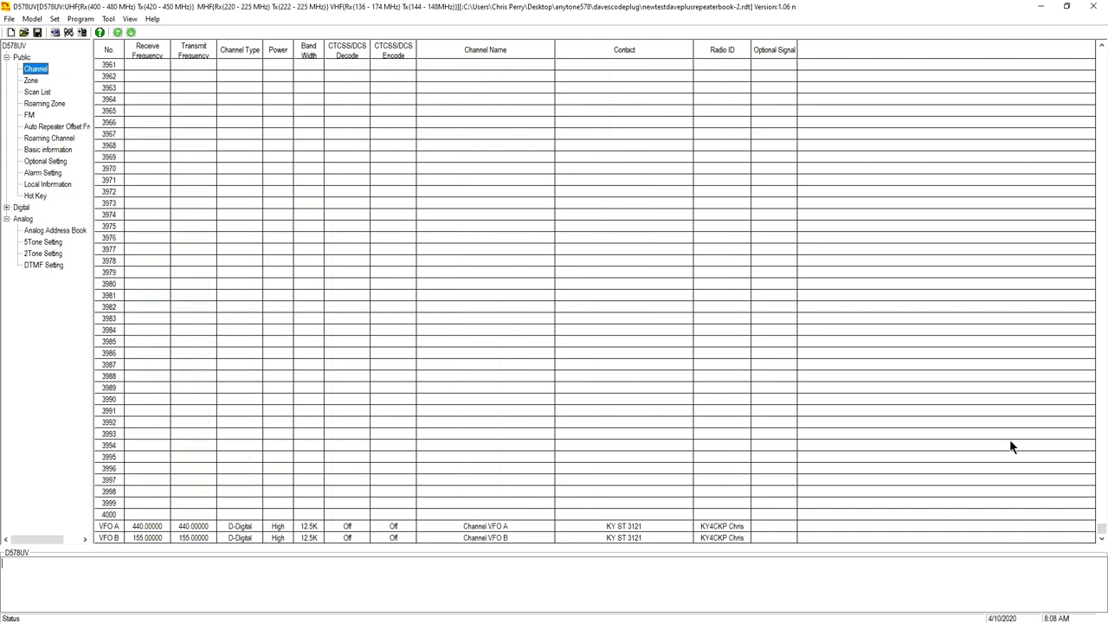
drag(1102, 530, 1101, 49)
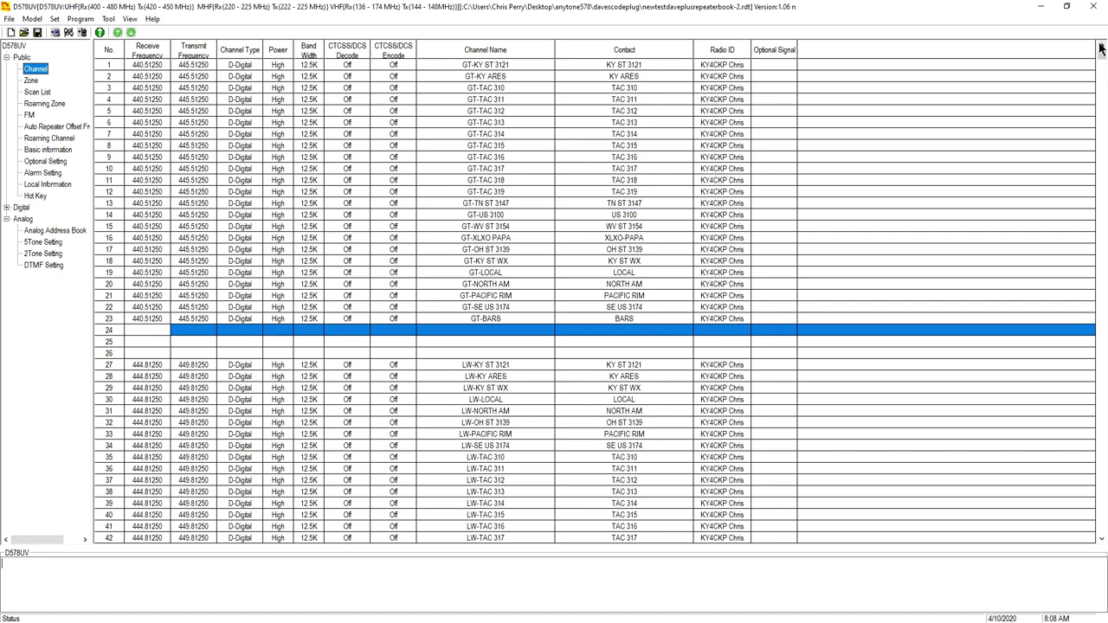
click(1103, 140)
click(1104, 139)
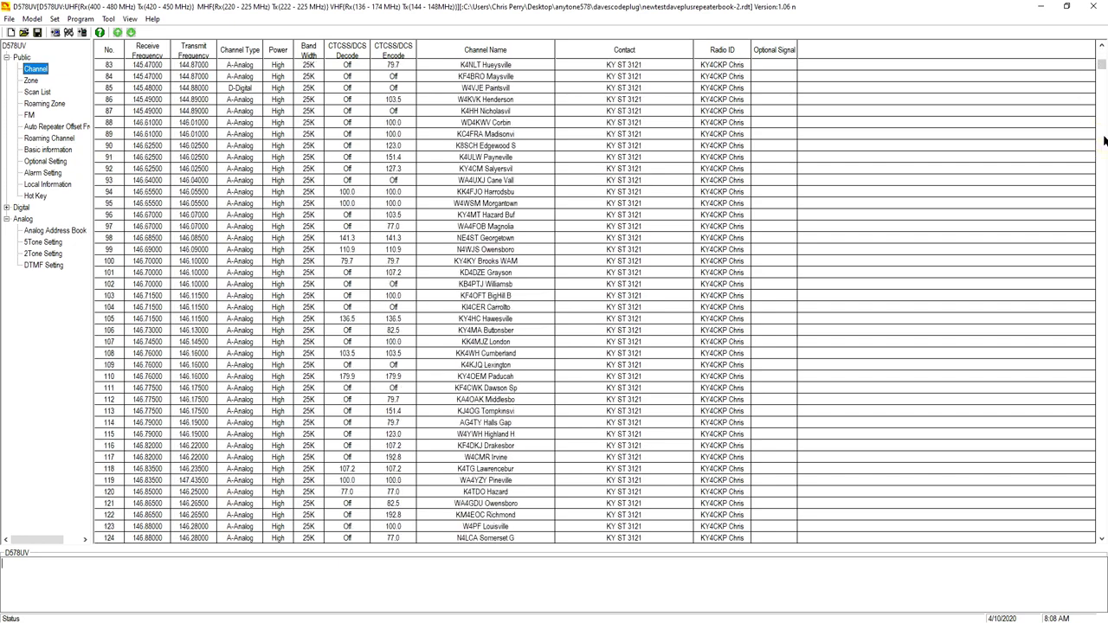
drag(1099, 66, 1100, 49)
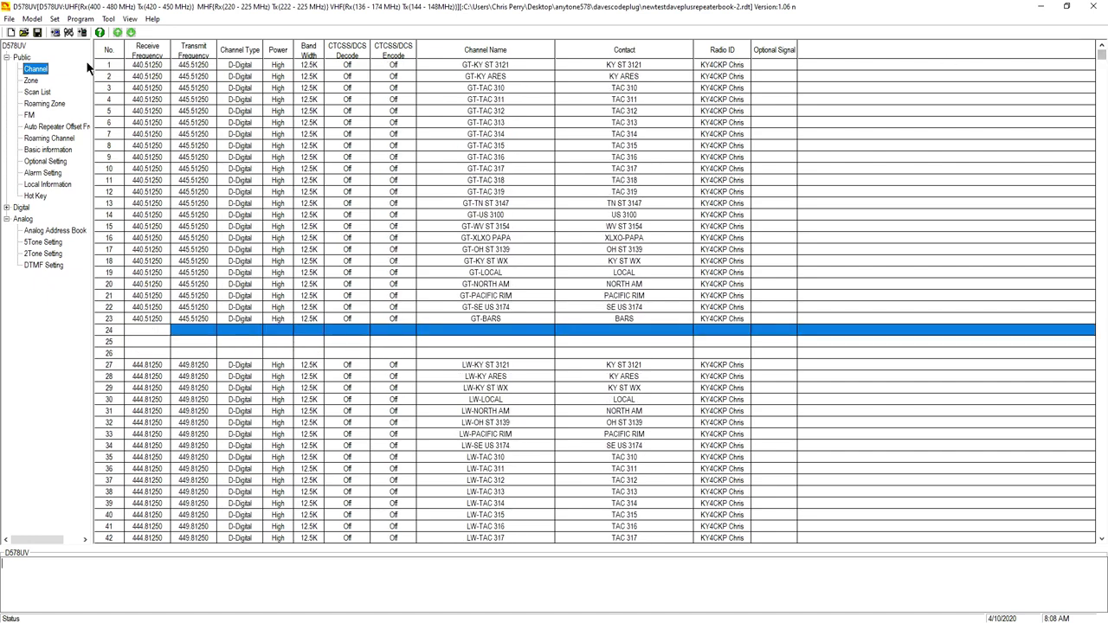
click(34, 71)
Step: Minimize the radio programming software and show the Channel.CSV and RepeaterBook CSV files in Excel, with Channel.CSV in front
click(1039, 11)
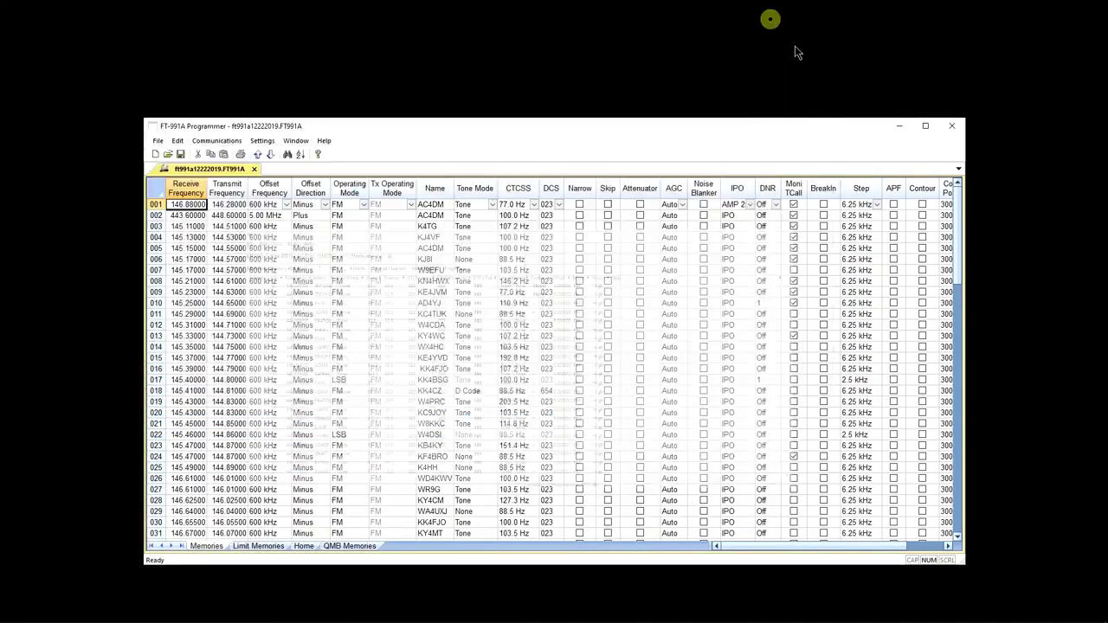
click(899, 126)
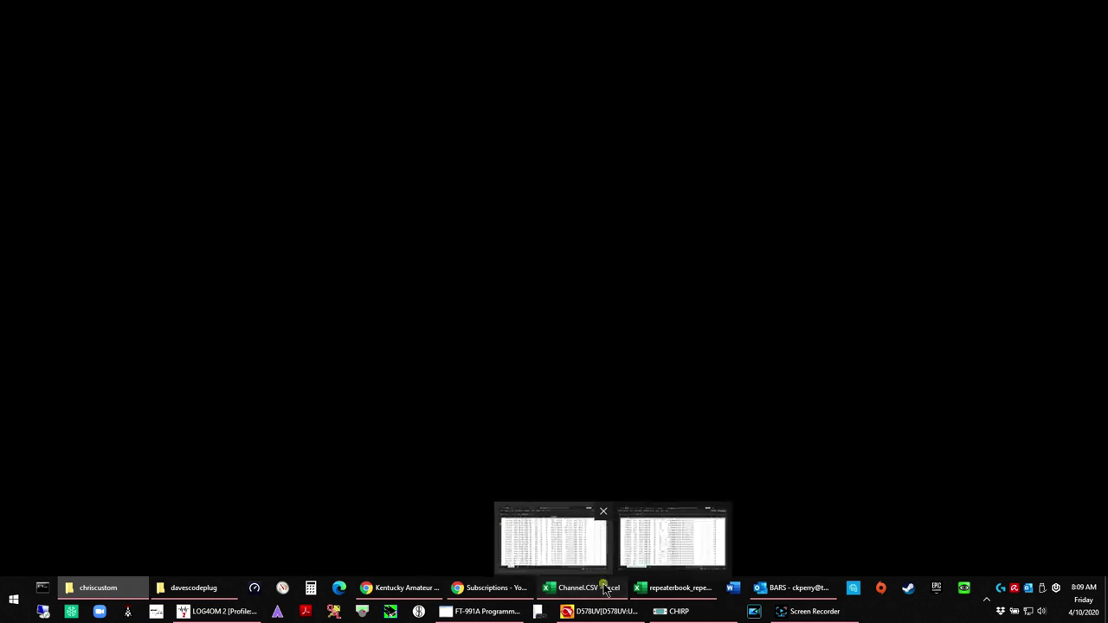
click(599, 586)
click(679, 588)
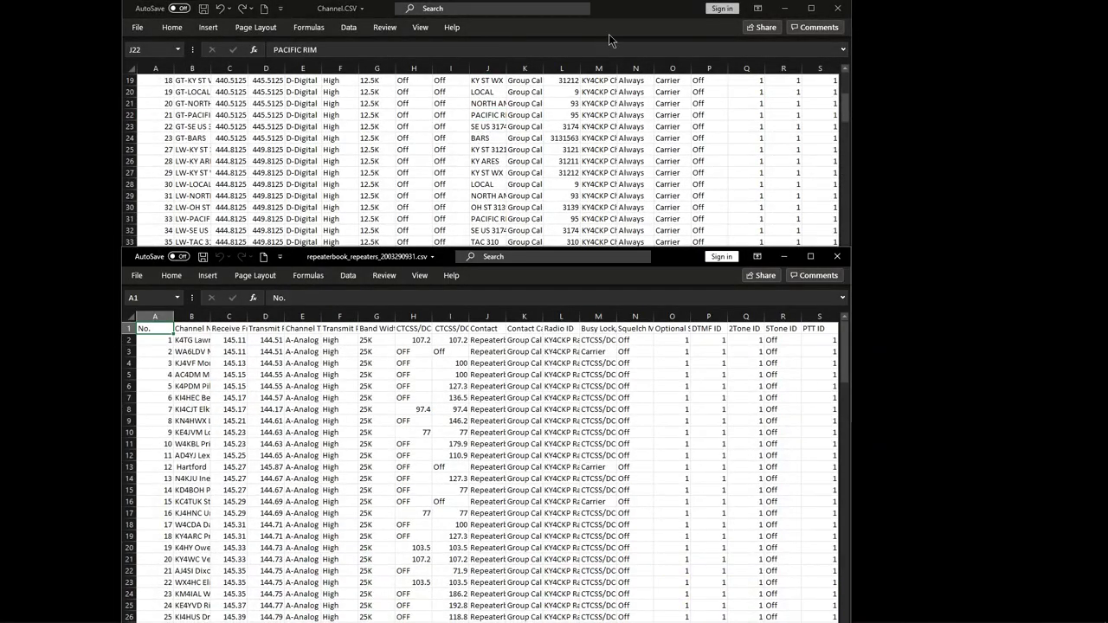
click(634, 10)
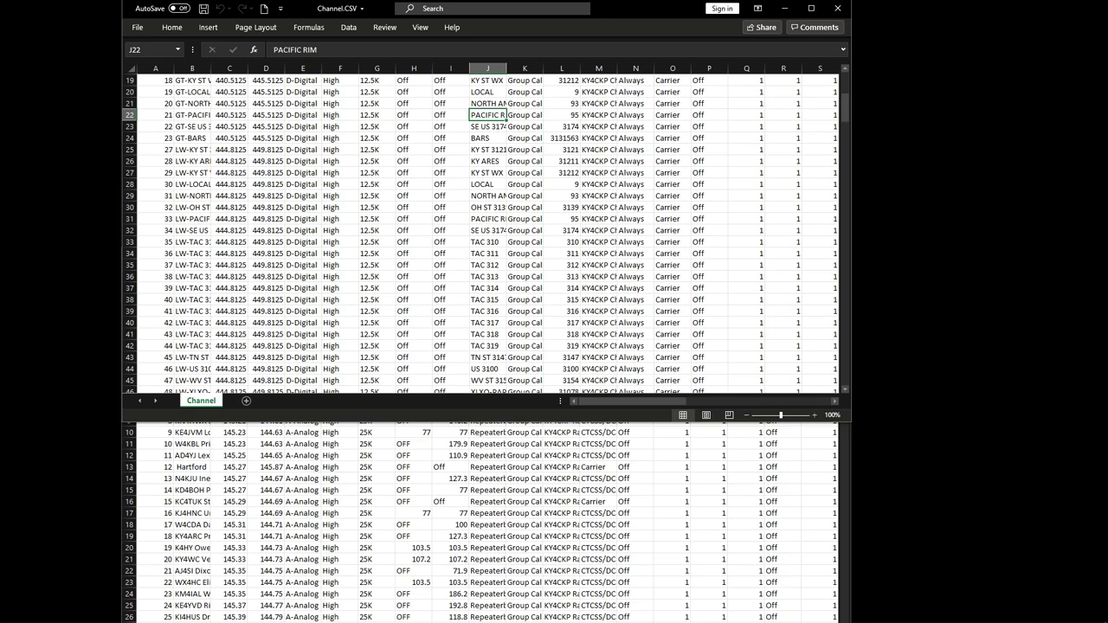
Step: Bring the chriscustom folder into view to check its exported CSV files, and move it back out of the way
drag(1107, 88, 437, 93)
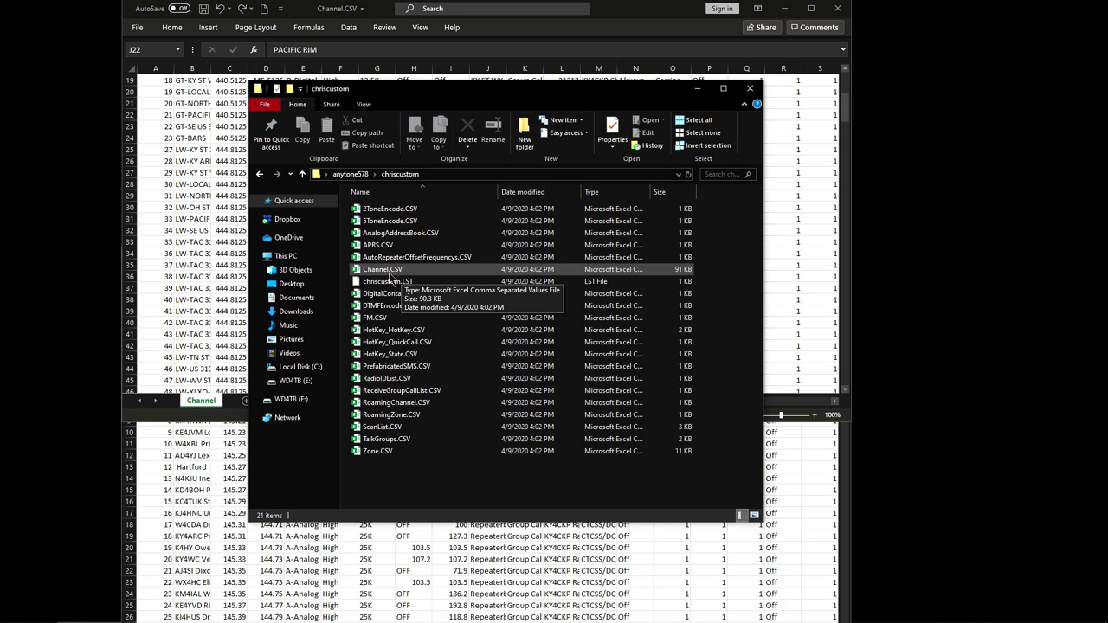
drag(560, 97, 1107, 97)
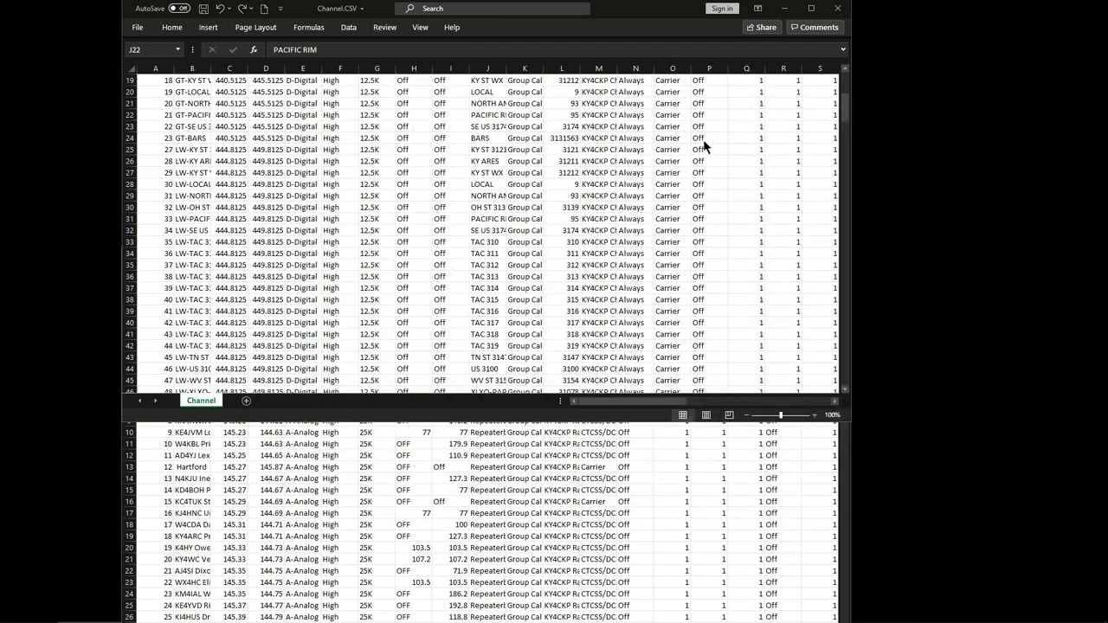
Step: Move the Channel.CSV window clear of the RepeaterBook workbook and show its rows from the header row
click(842, 104)
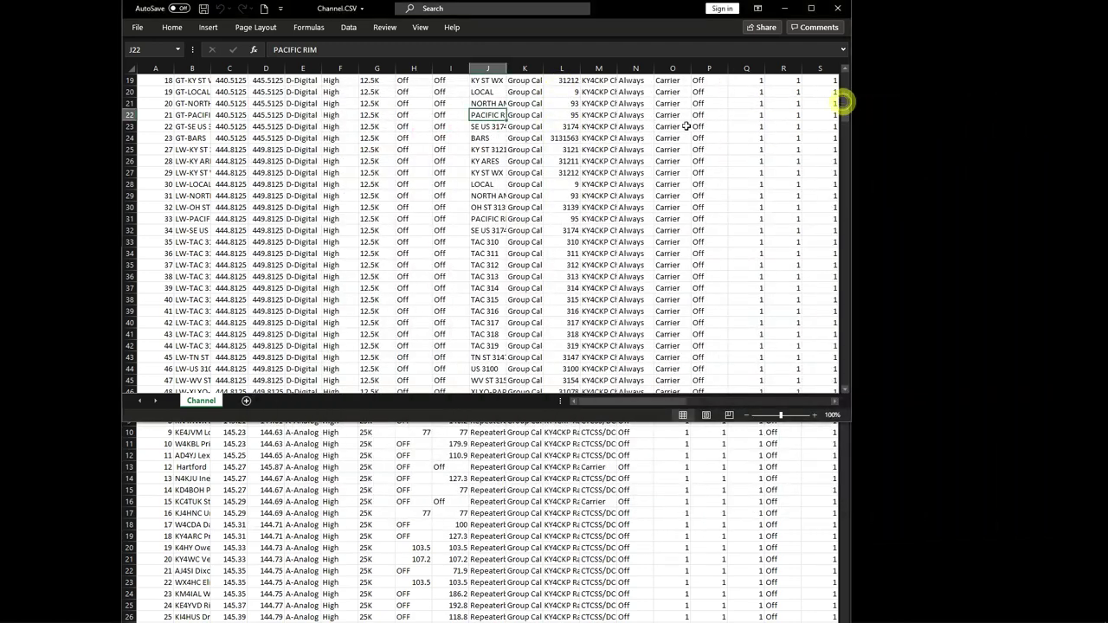
drag(616, 8, 738, 21)
drag(965, 120, 959, 89)
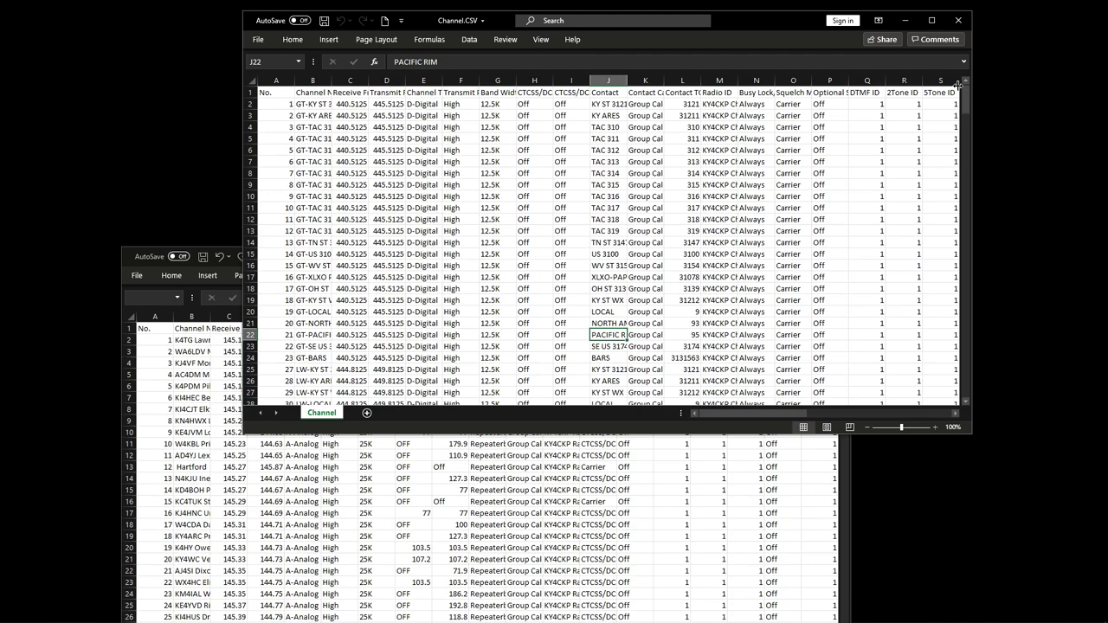
Step: Look through the Channel.CSV rows beyond the digital talkgroup channels into the analog repeater entries
drag(965, 93, 967, 138)
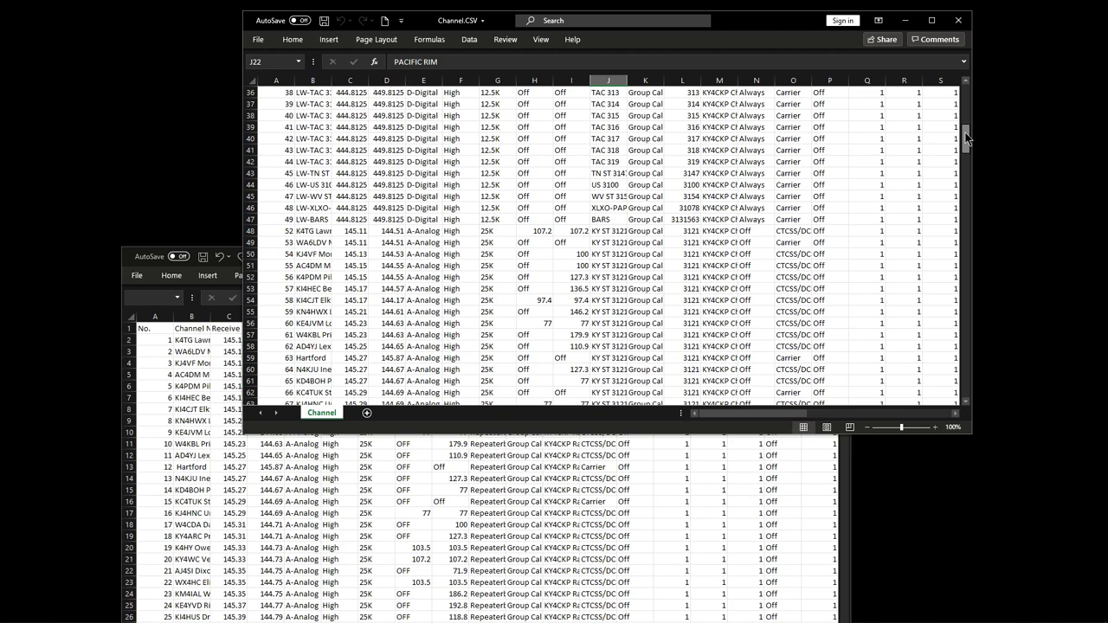
drag(966, 139, 966, 139)
drag(966, 139, 963, 154)
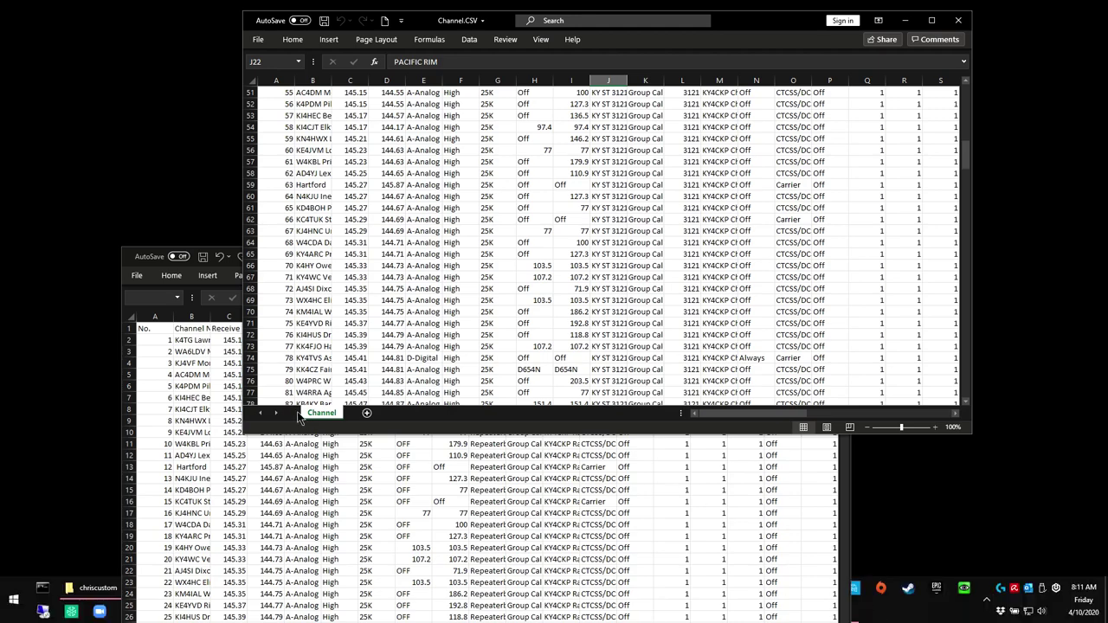
Step: Bring the RepeaterBook workbook to the front and move it so its whole window shows in front of Channel.CSV
click(235, 255)
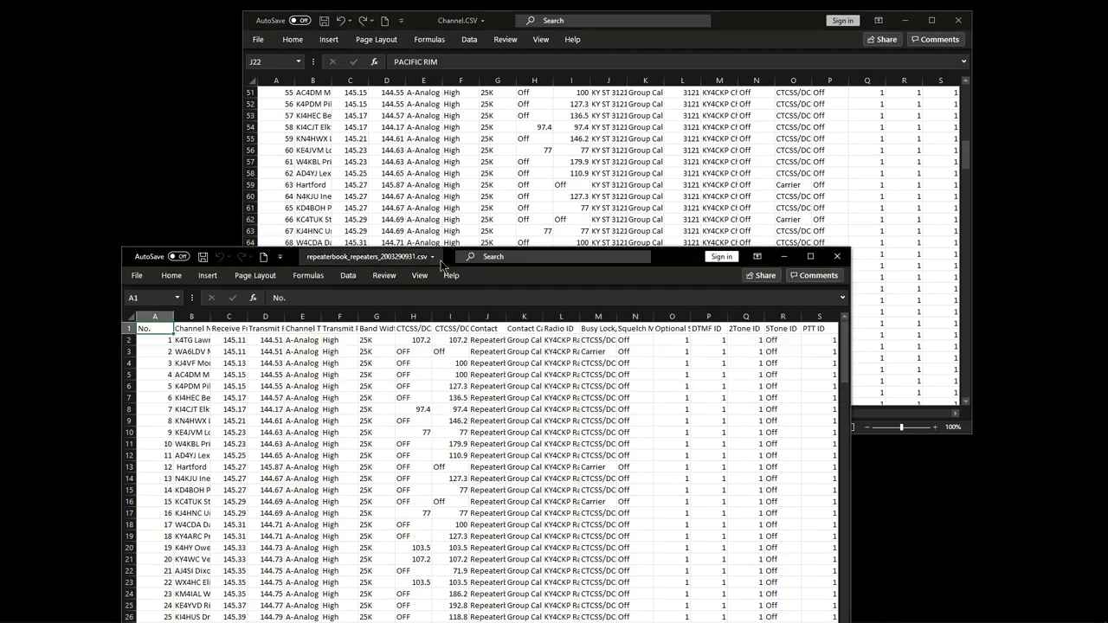
drag(451, 258, 344, 178)
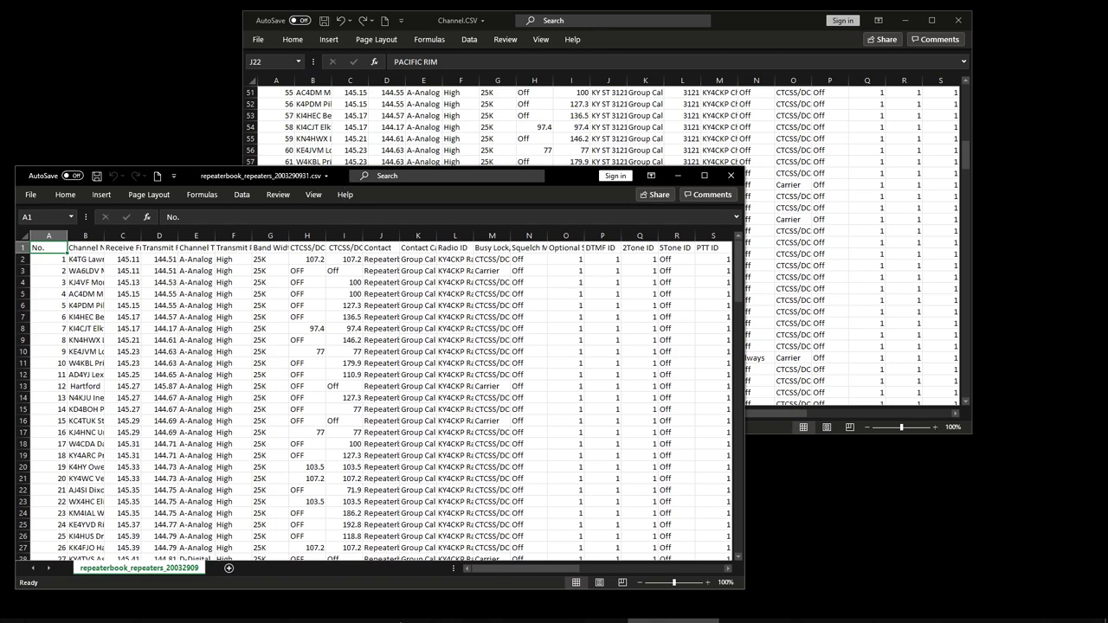
drag(572, 174, 565, 149)
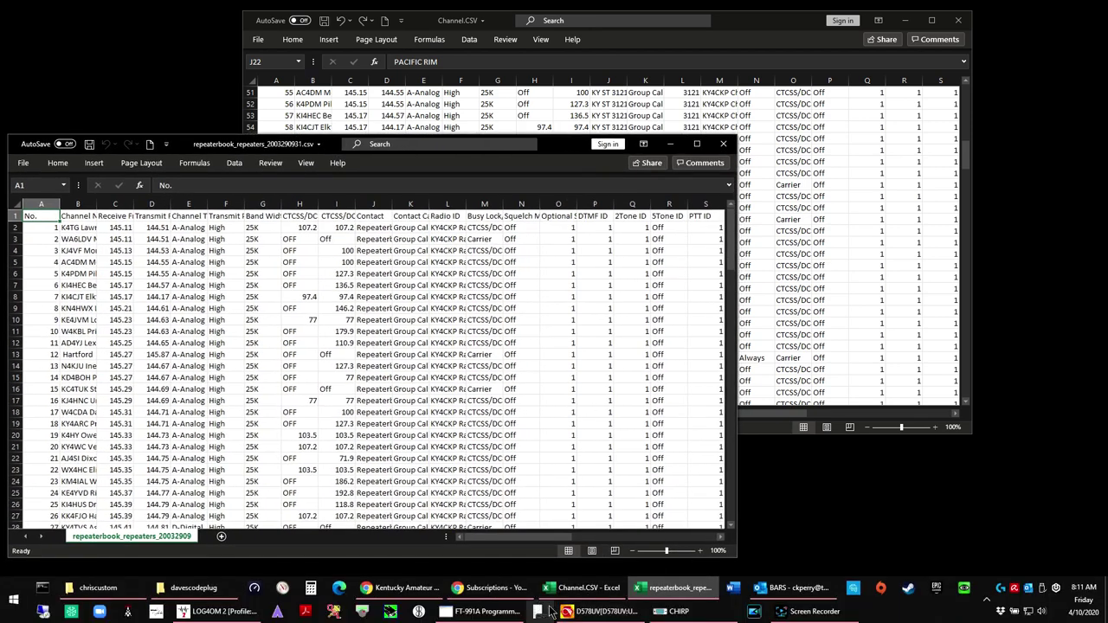
Step: Switch to the D578UV programming software, review its export options without exporting, and minimize the program again
mouse_move(676, 589)
click(600, 611)
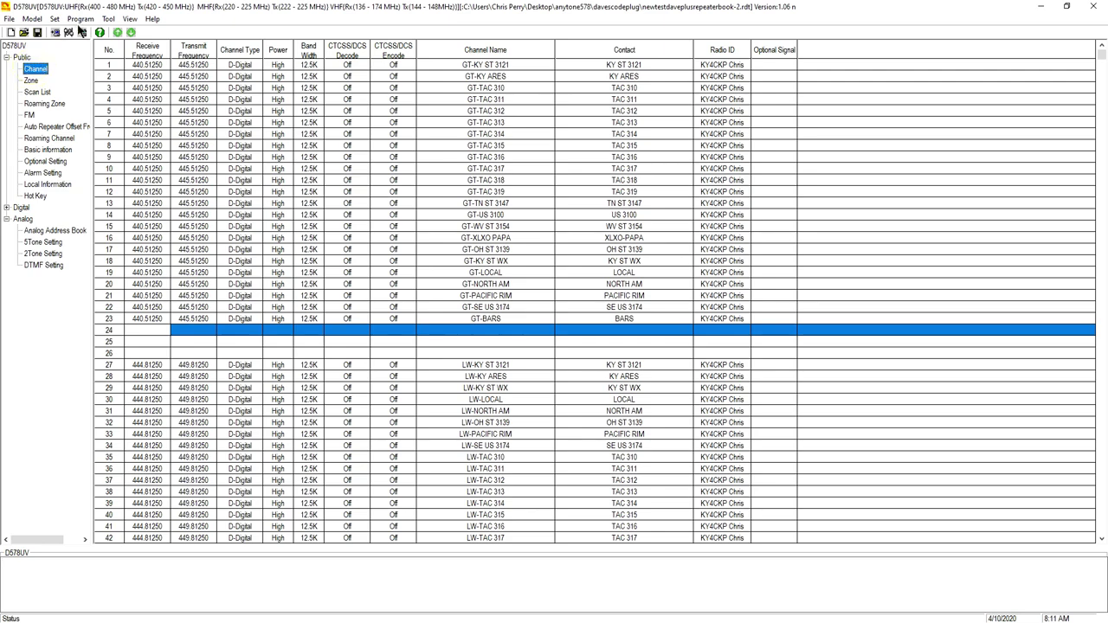
click(108, 18)
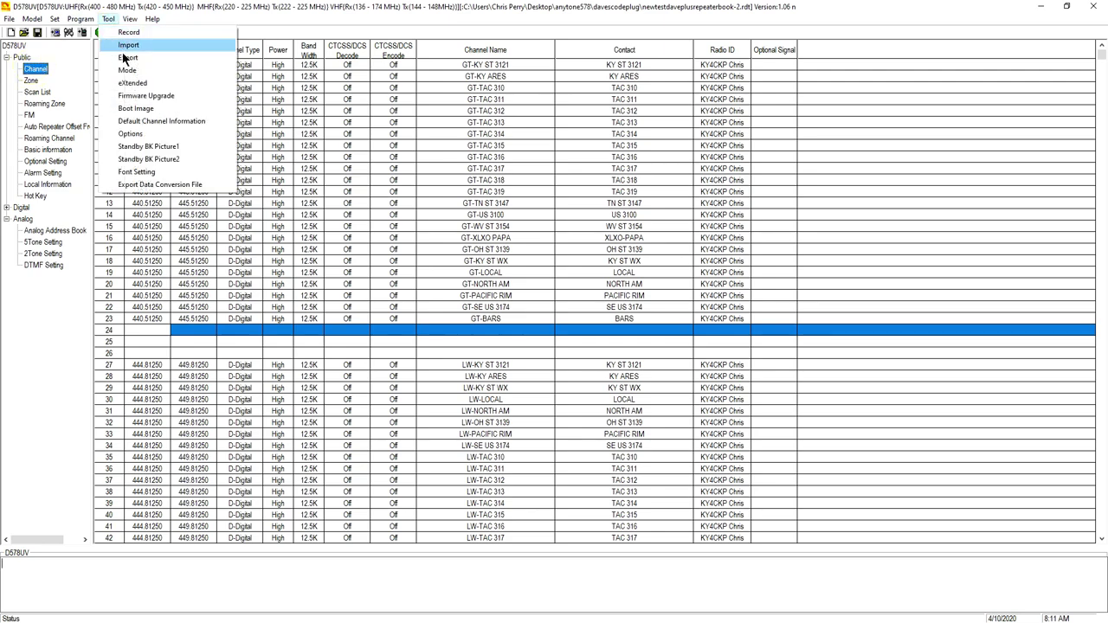
click(127, 57)
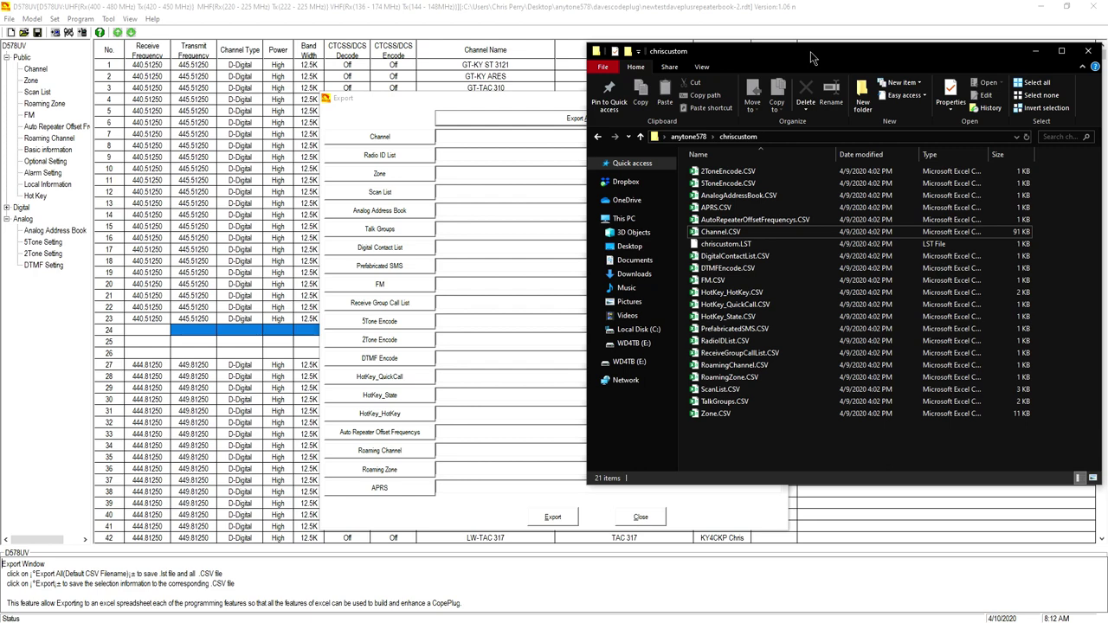
drag(810, 53, 1107, 73)
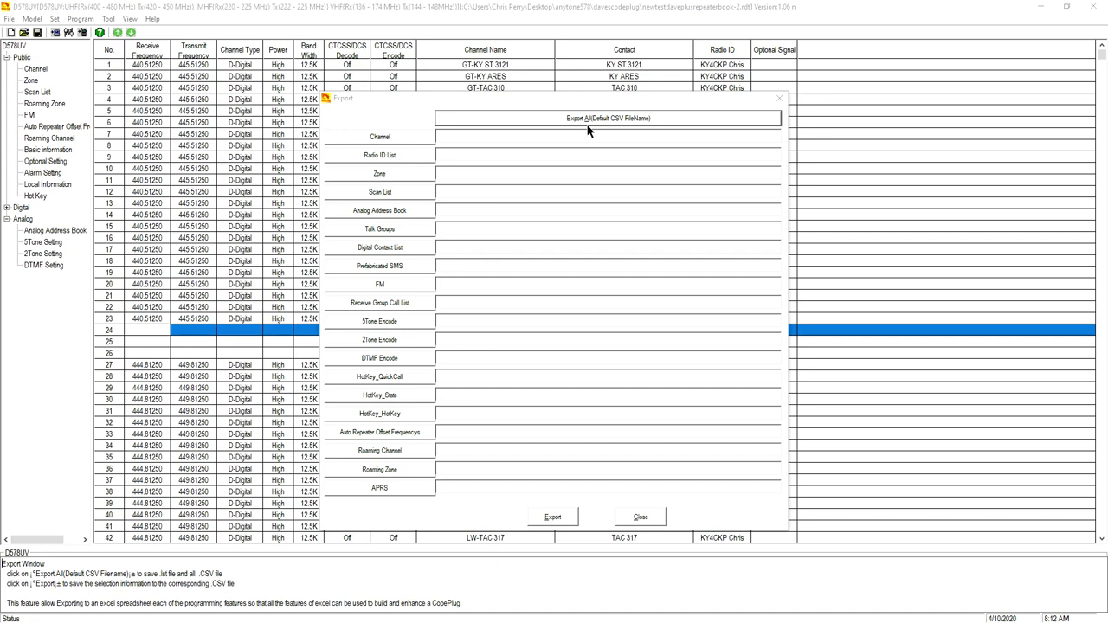
click(638, 517)
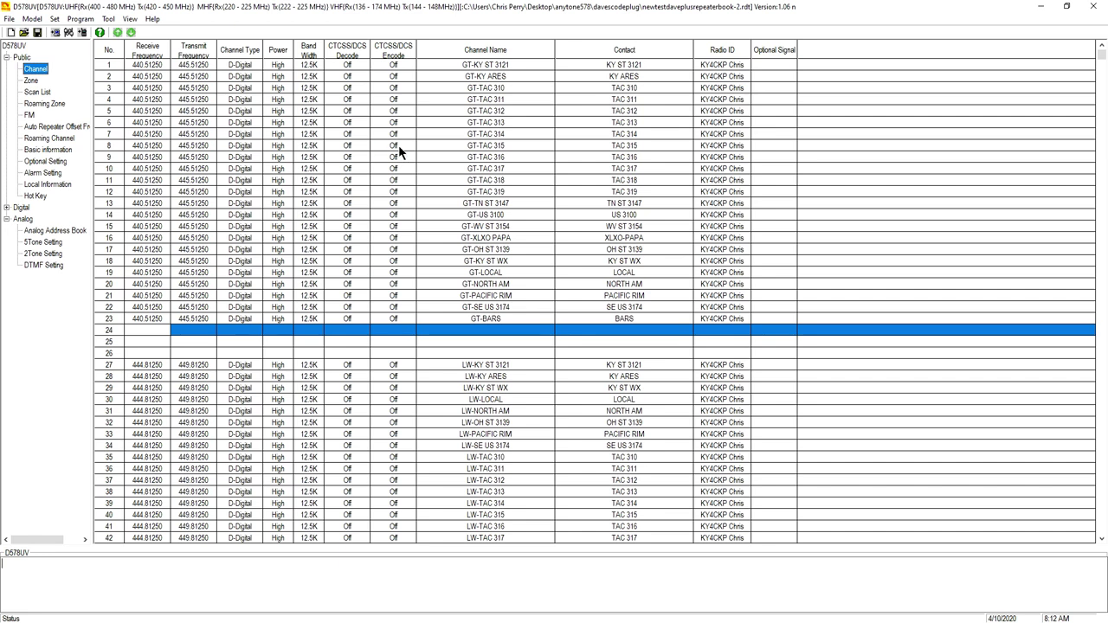
click(1039, 7)
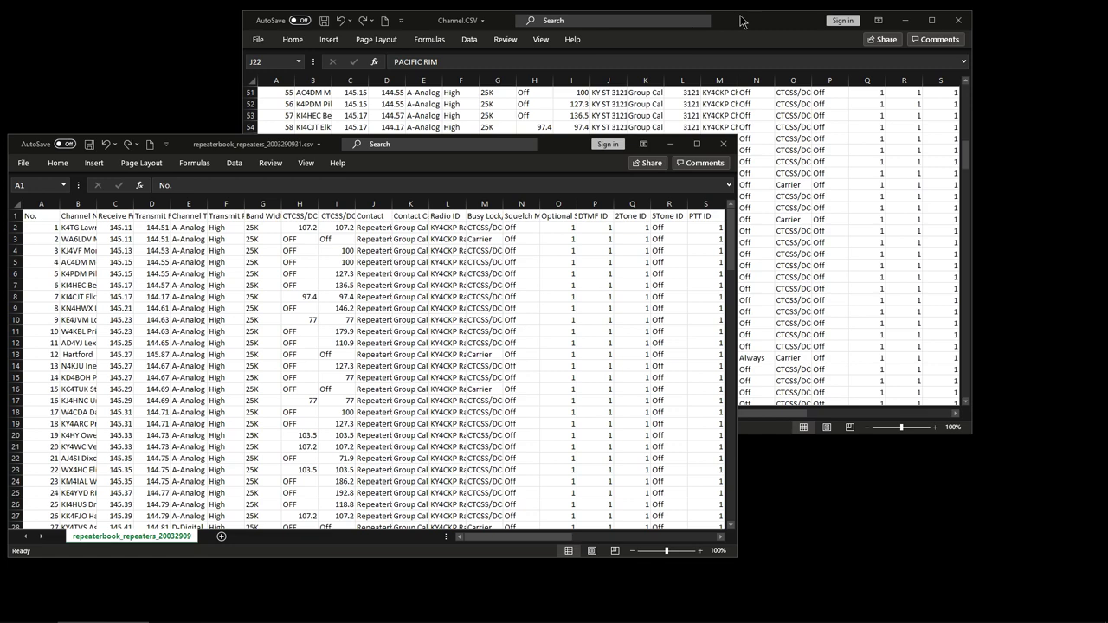
Step: Stack the Channel.CSV window above the RepeaterBook workbook with their columns aligned, and show Channel.CSV from its header row
drag(740, 21, 730, 17)
drag(215, 142, 443, 213)
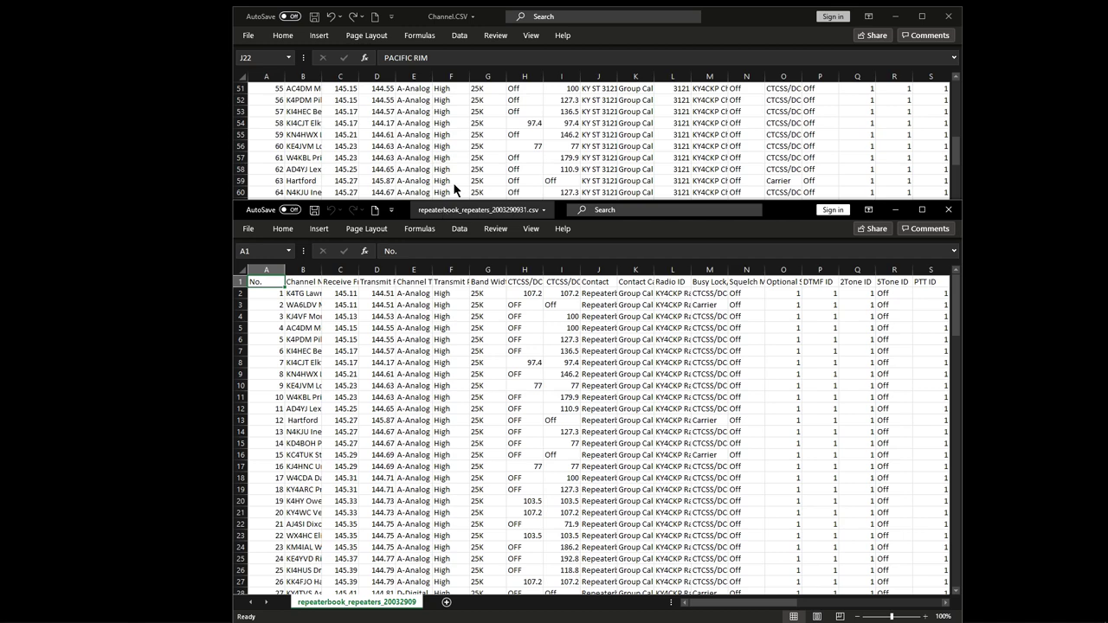
click(718, 18)
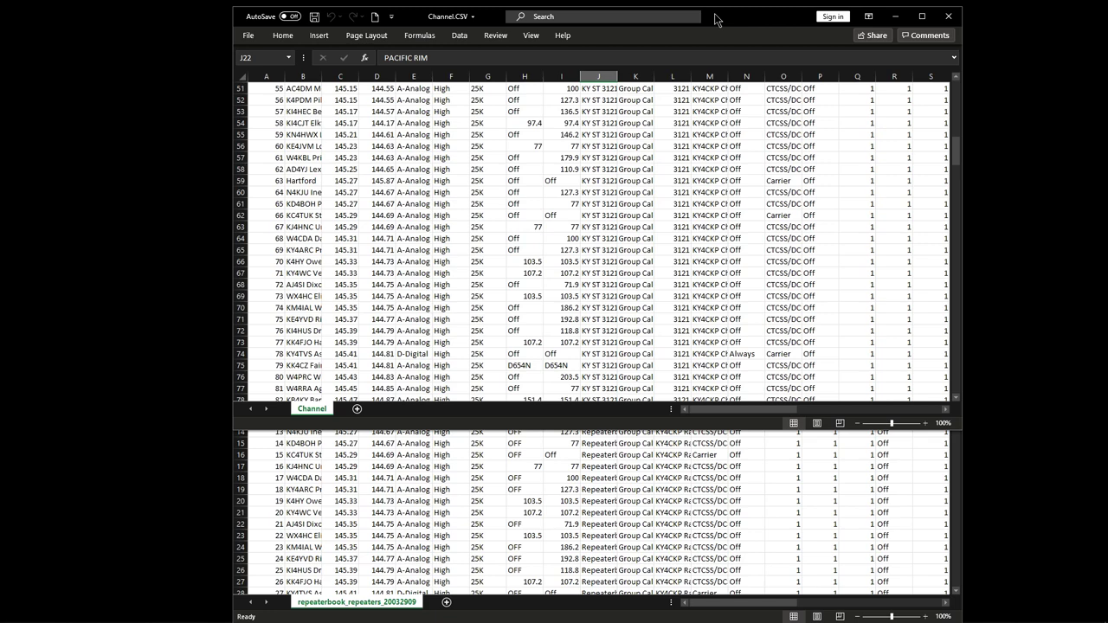
drag(954, 149, 956, 91)
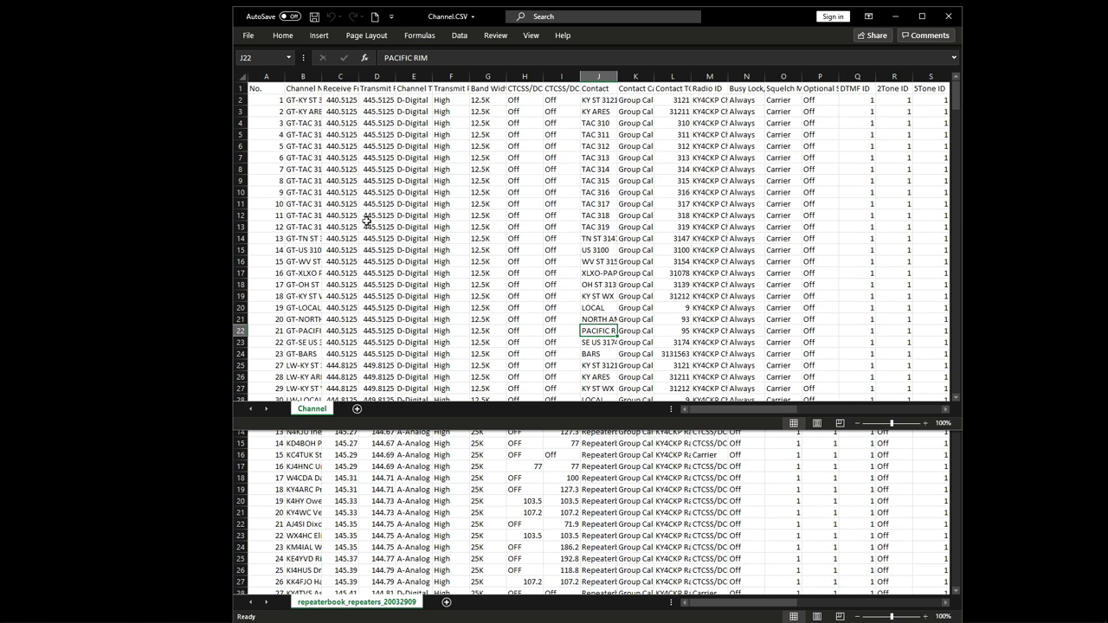
Step: Compare the column headers of the RepeaterBook workbook and Channel.CSV, selecting the Contact Call Type column in the RepeaterBook workbook
click(454, 465)
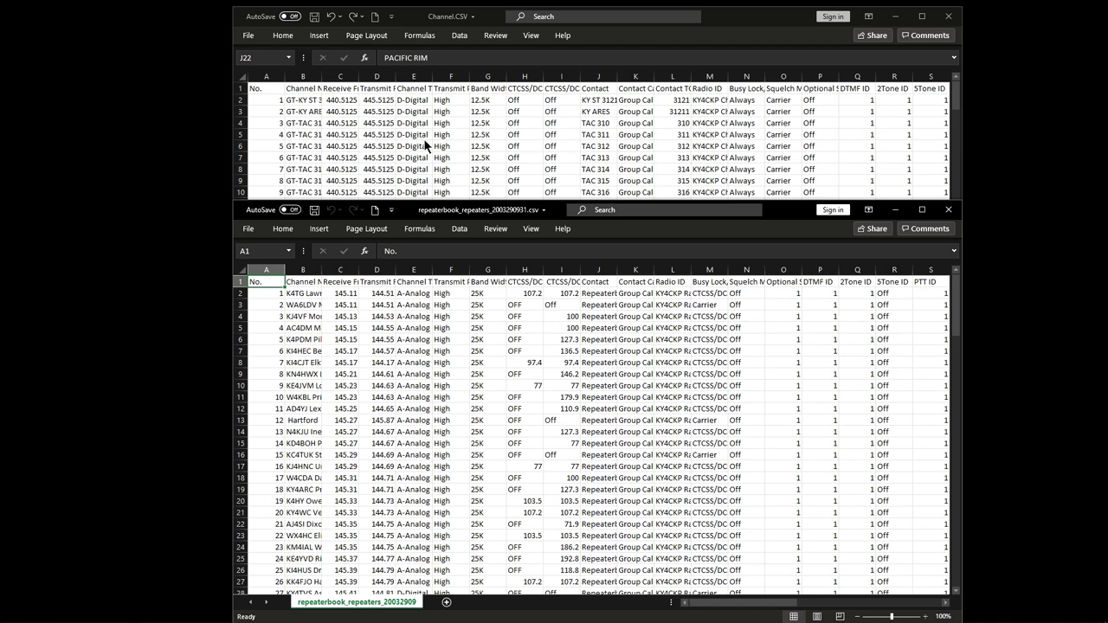
drag(796, 211, 796, 217)
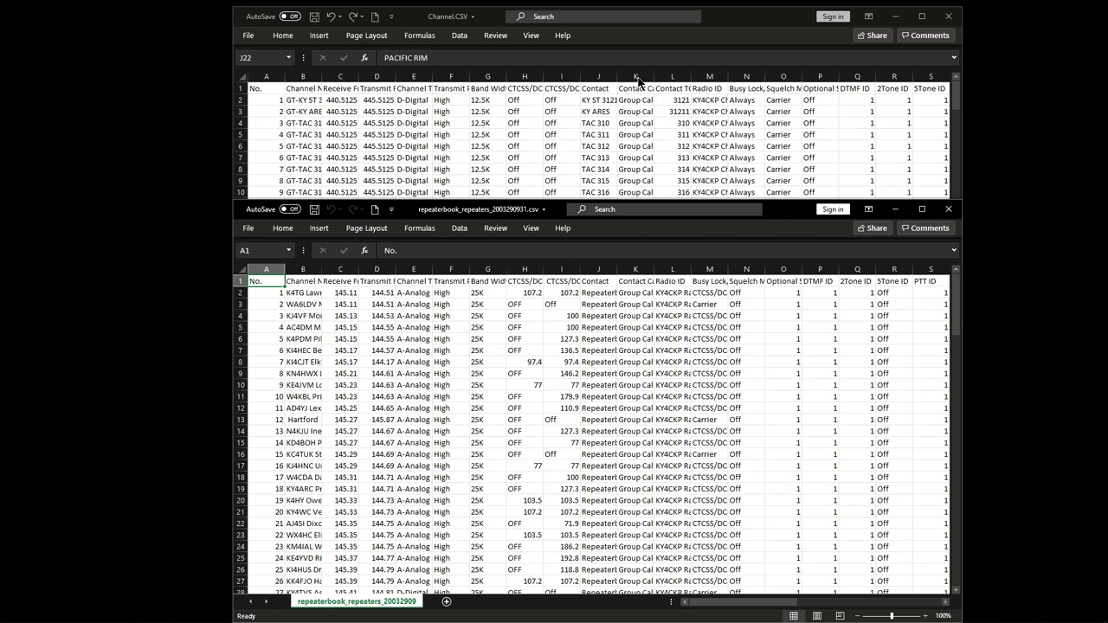
click(640, 82)
click(639, 456)
click(635, 269)
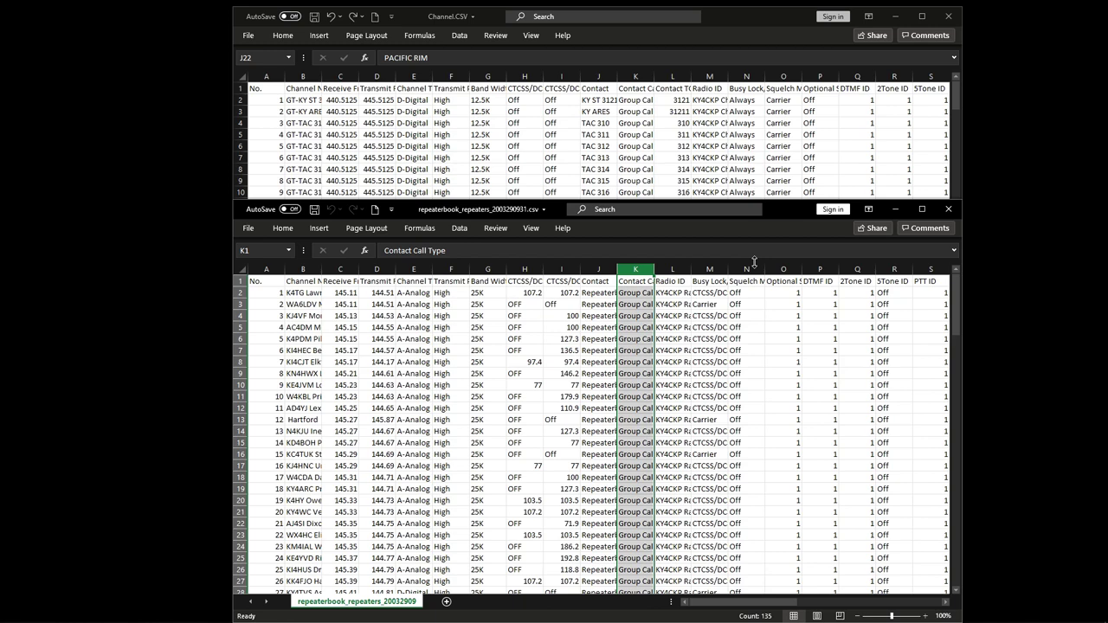
click(523, 166)
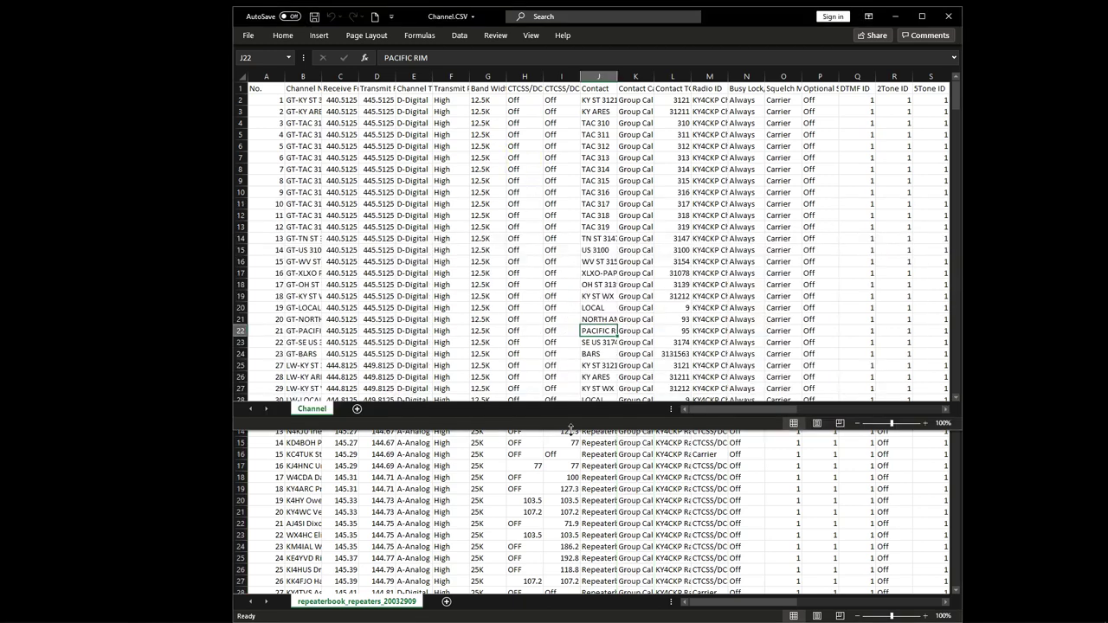
click(569, 439)
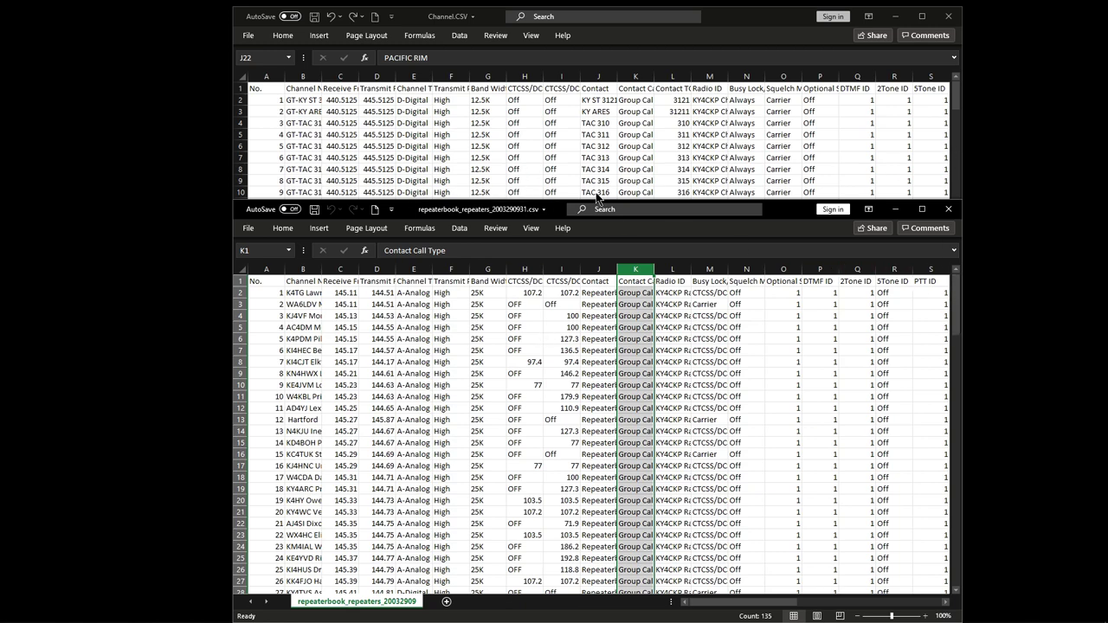
click(533, 249)
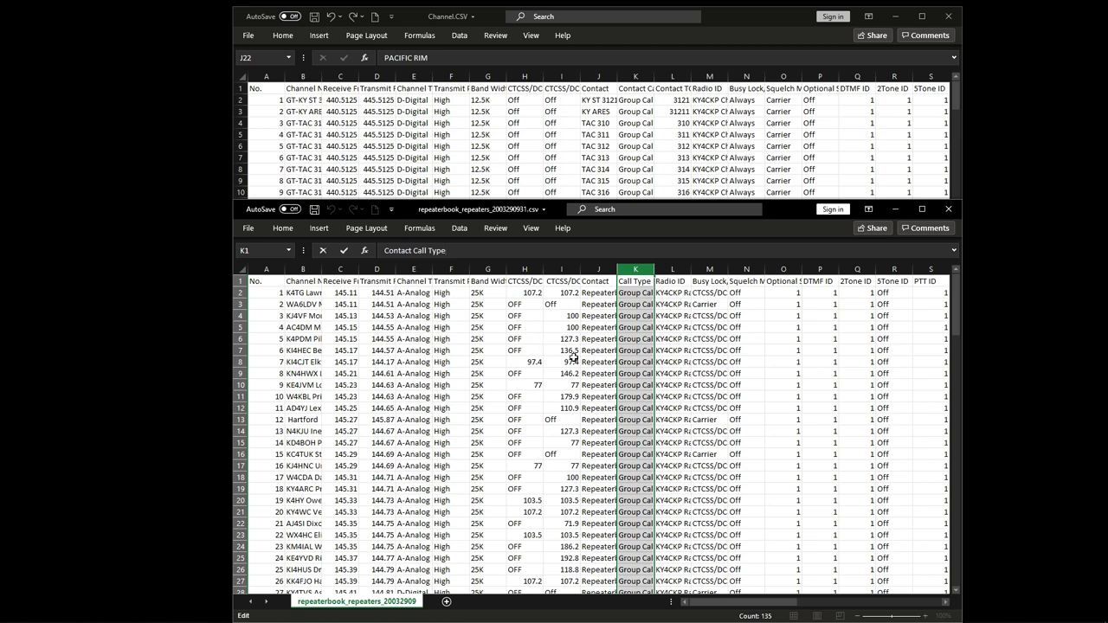
Step: Minimize the RepeaterBook workbook and Channel.CSV to clear the desktop
mouse_move(592, 621)
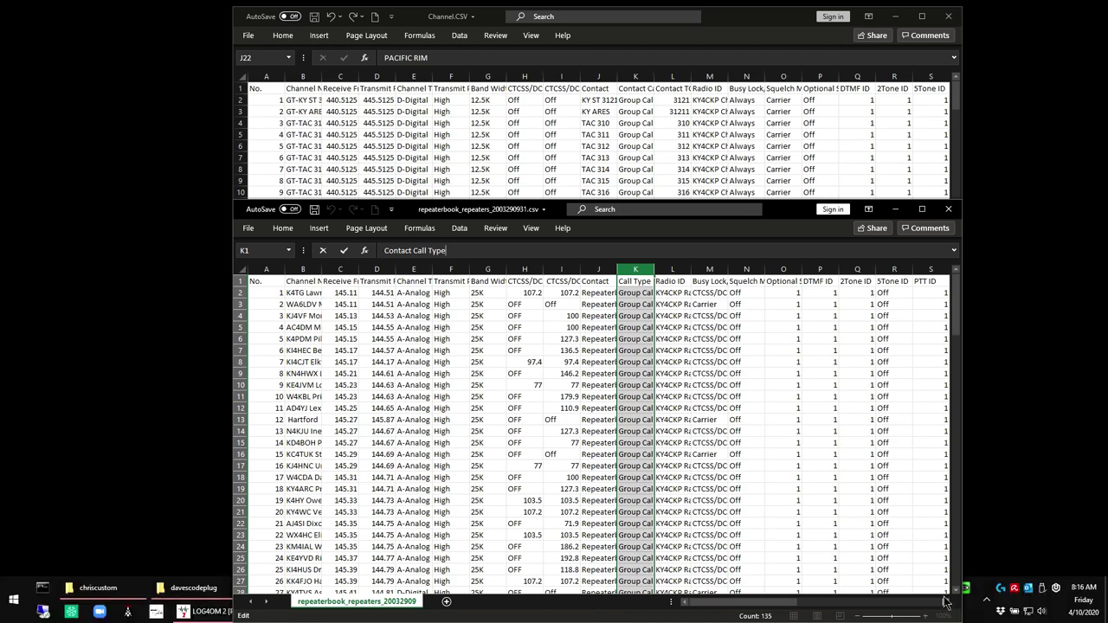
click(897, 212)
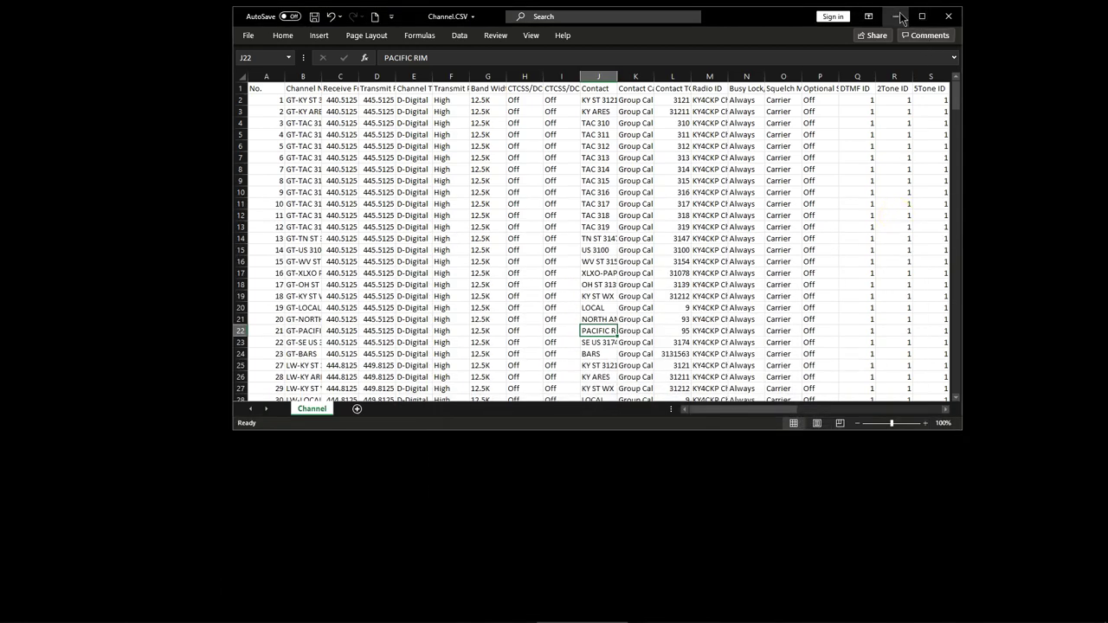
click(896, 16)
mouse_move(861, 617)
click(800, 611)
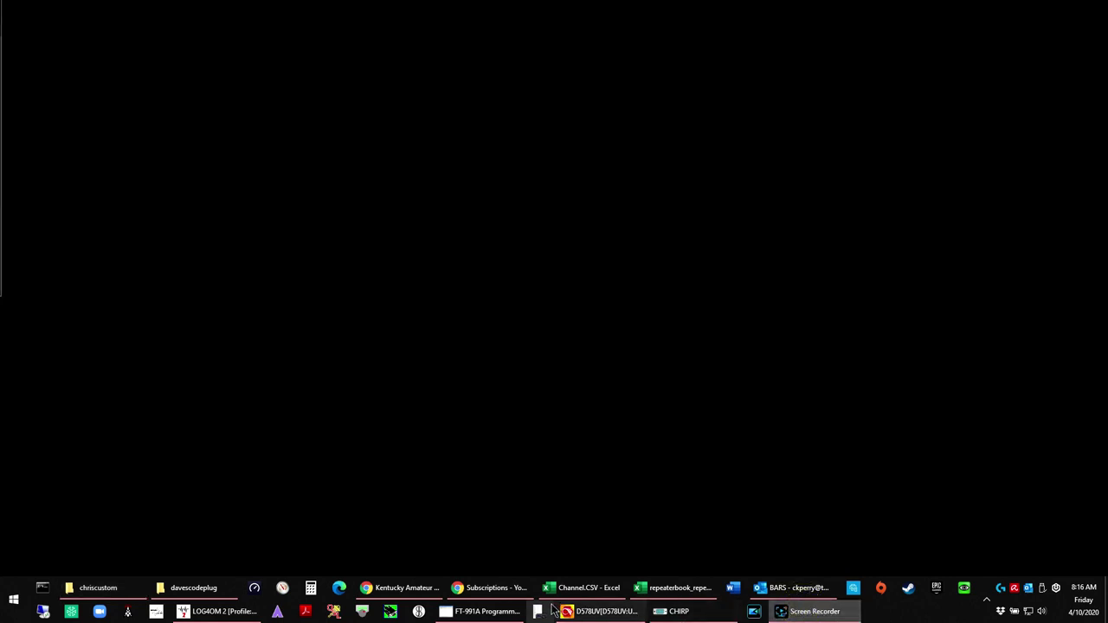
Step: Switch to the D578UV programming software and restore both Excel workbooks over it, with Channel.CSV in front
click(600, 612)
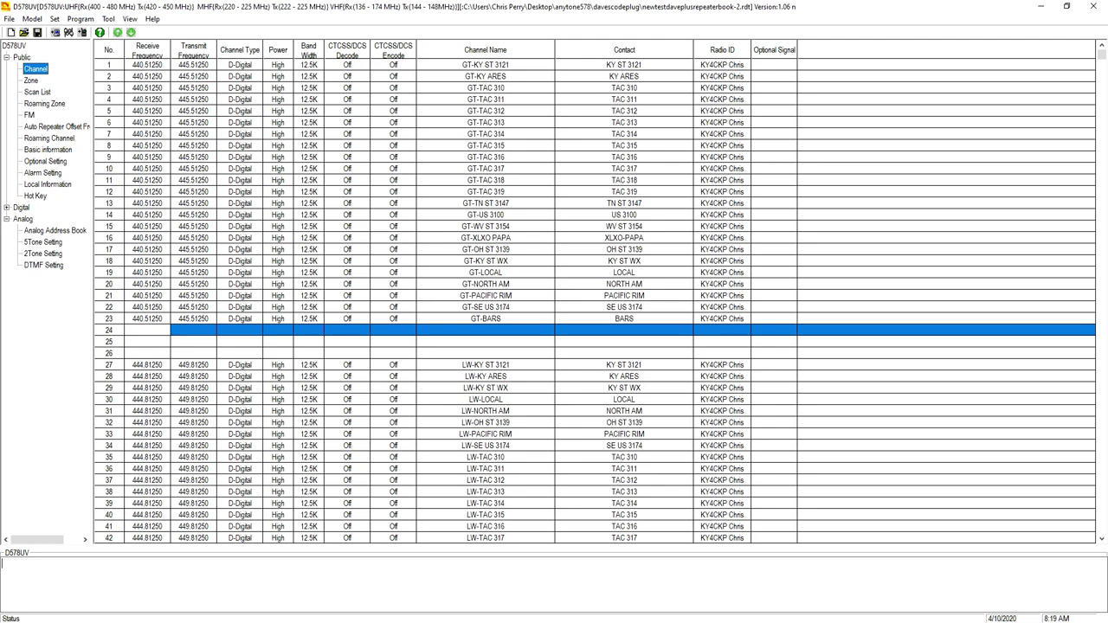
key(super)
click(606, 585)
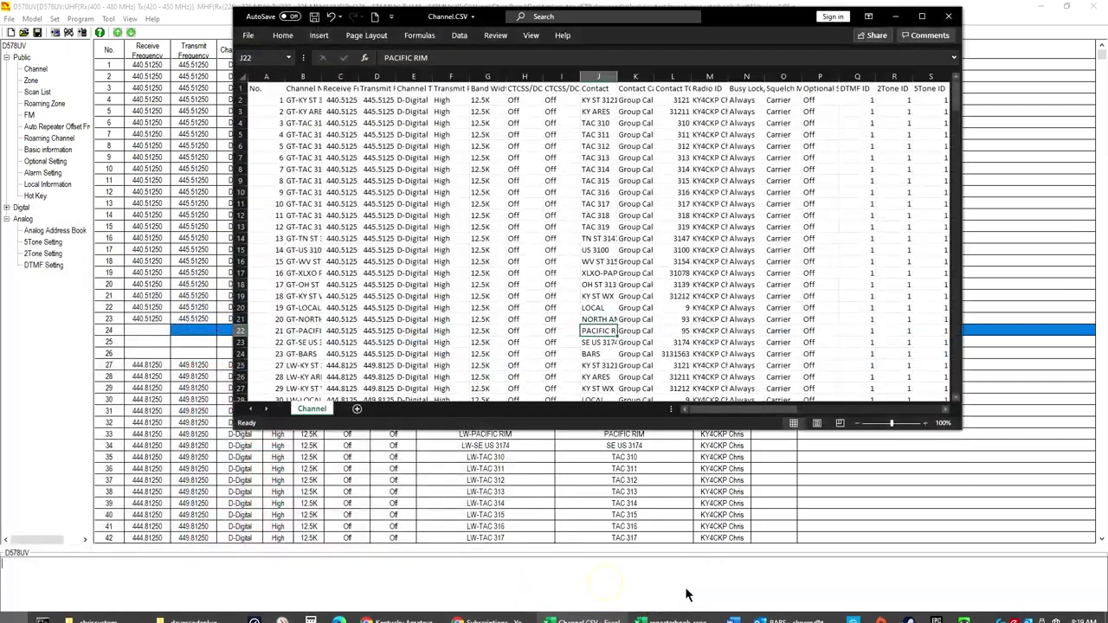
key(super)
click(671, 621)
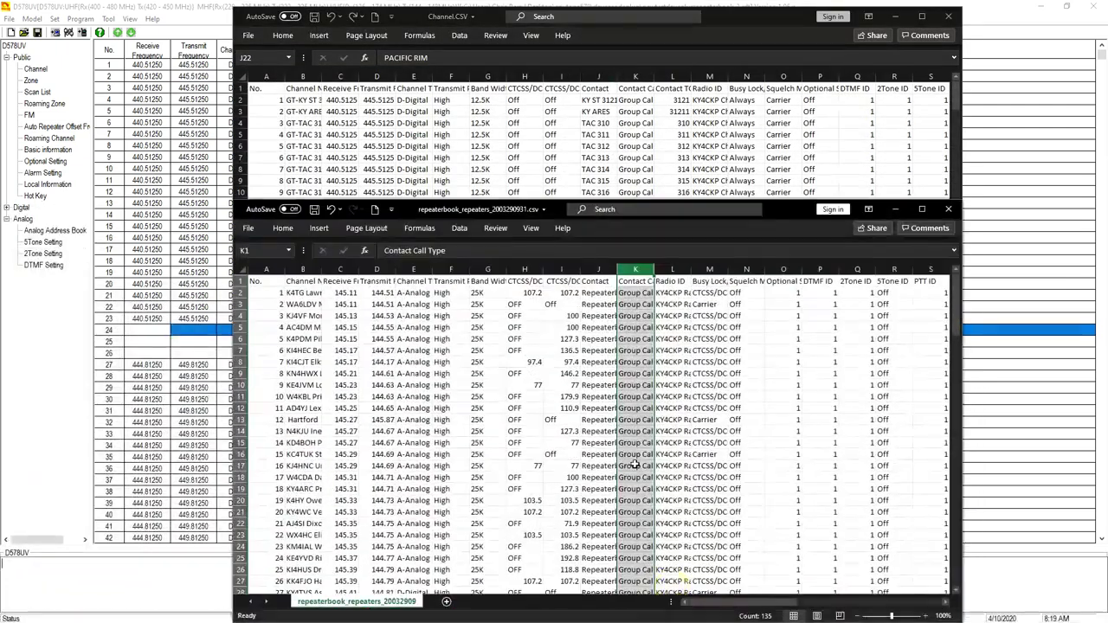
click(601, 37)
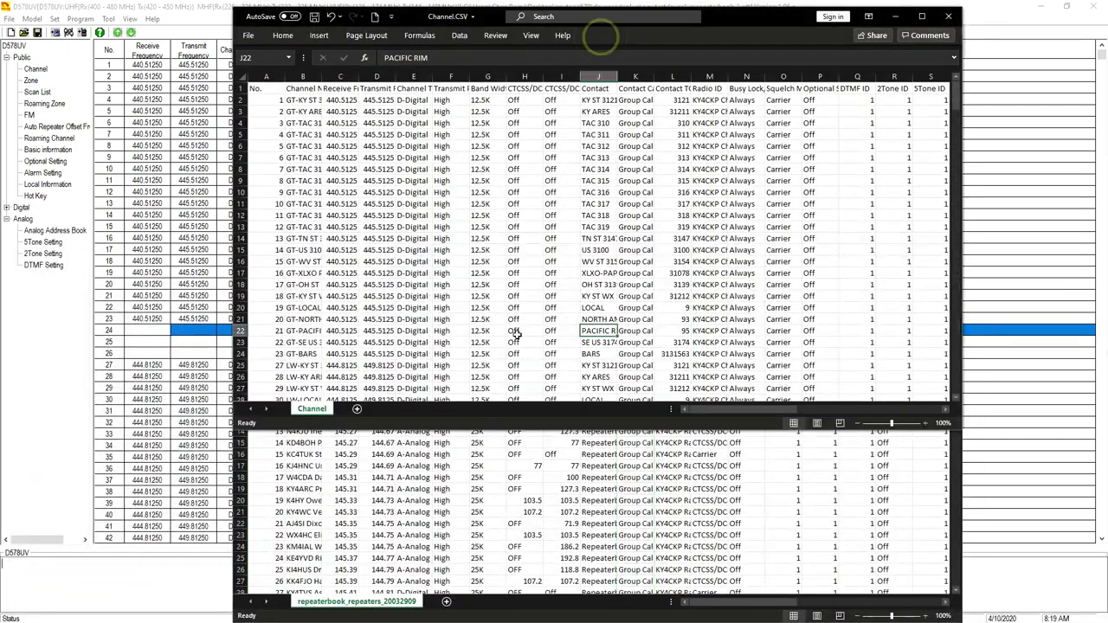